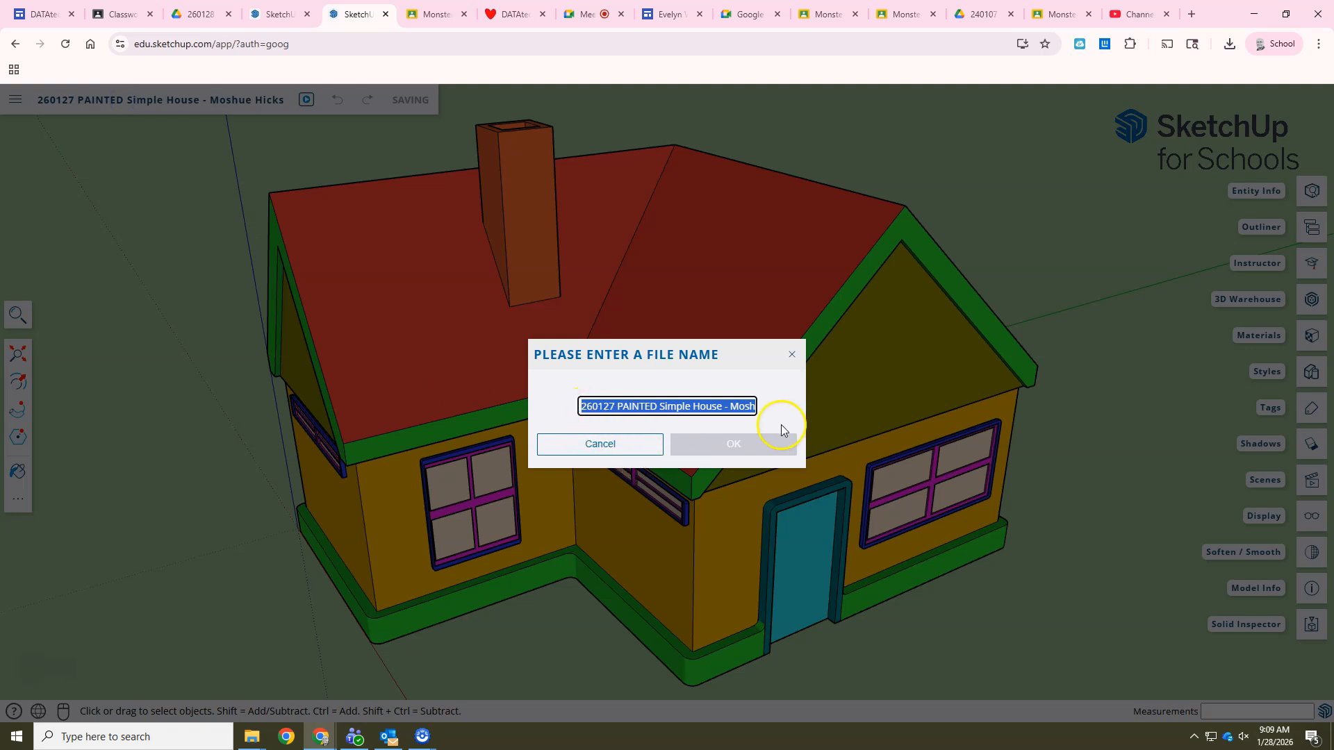
Save a copy as '260128 TEXTURES Simple House' in My Drive > 260112 Sketchup Project Folder
{"action": "left_click", "coordinate": [603, 443]}
{"action": "left_click", "coordinate": [15, 103]}
{"action": "left_click", "coordinate": [54, 218]}
{"action": "left_click", "coordinate": [160, 226]}
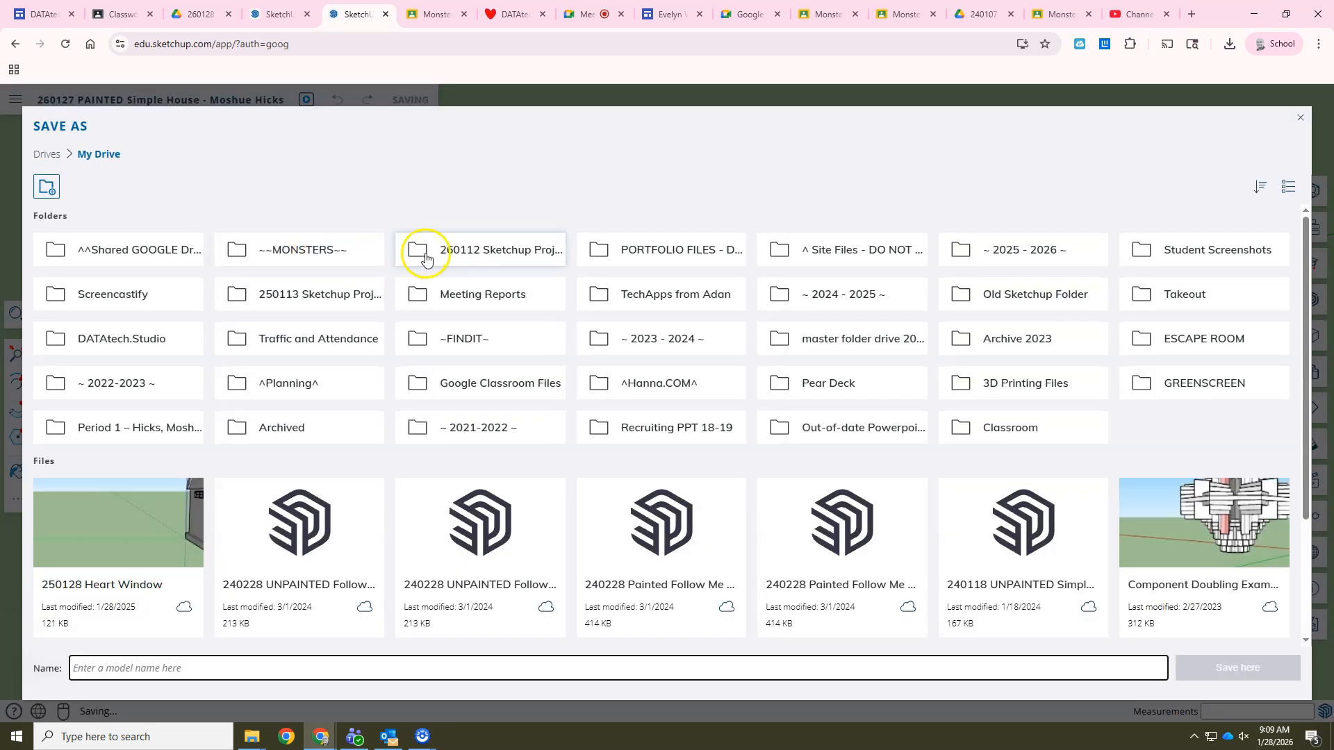
{"action": "left_click", "coordinate": [426, 259]}
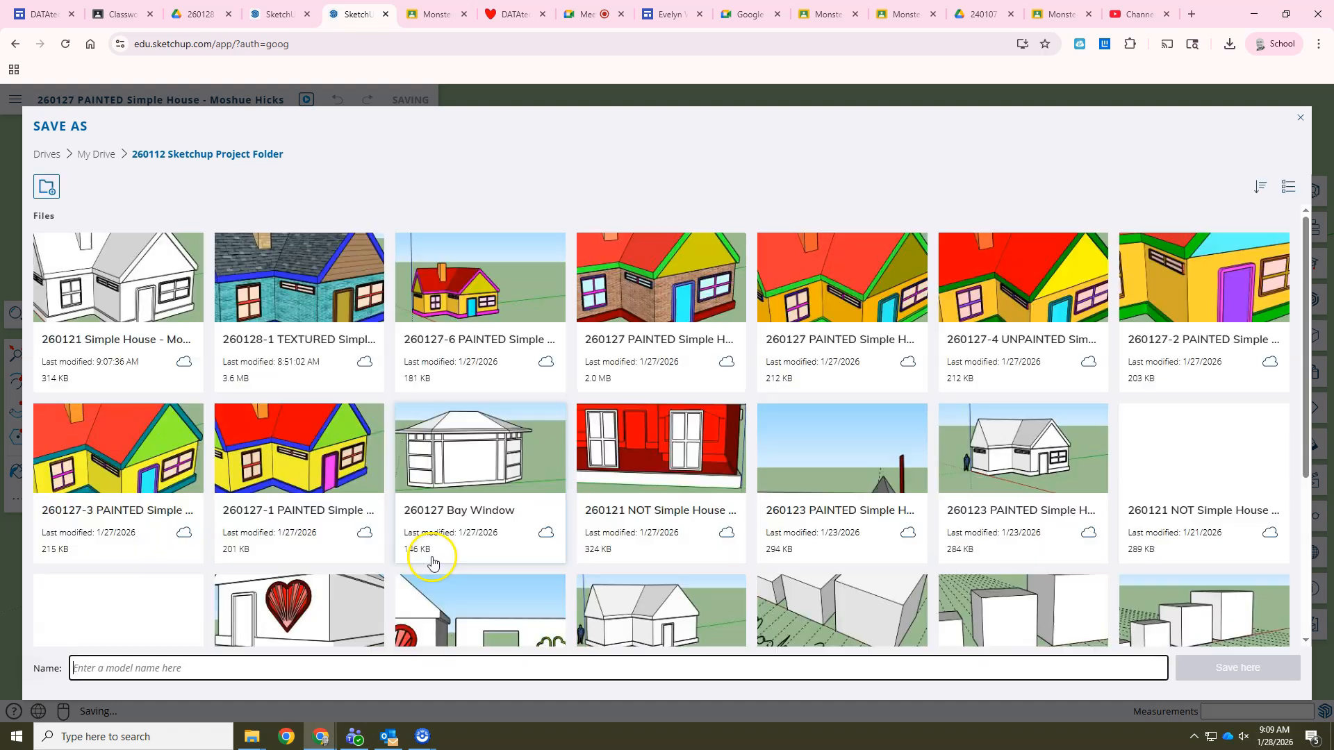
{"action": "type", "text": "260127 PAINTED Simple House - Moshue Hicks"}
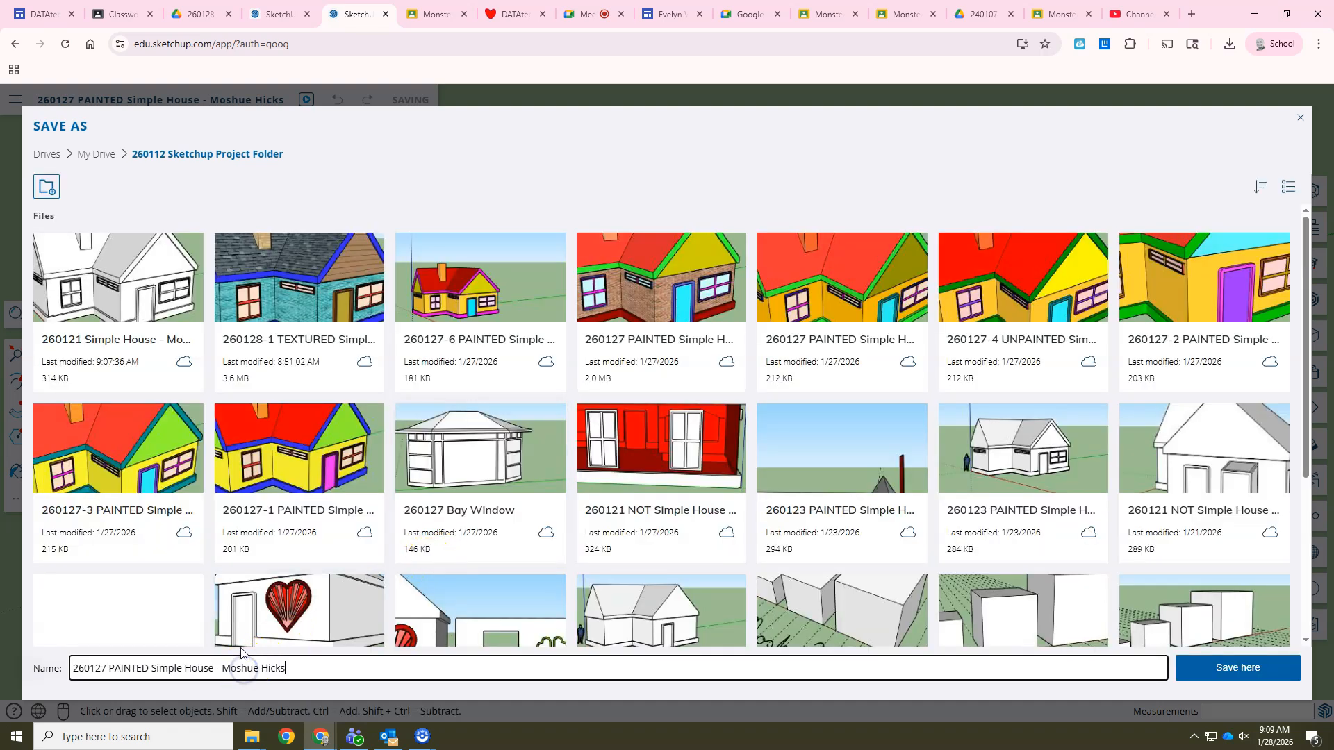
{"action": "key", "text": "ctrl+Left"}
{"action": "key", "text": "ctrl+Left"}
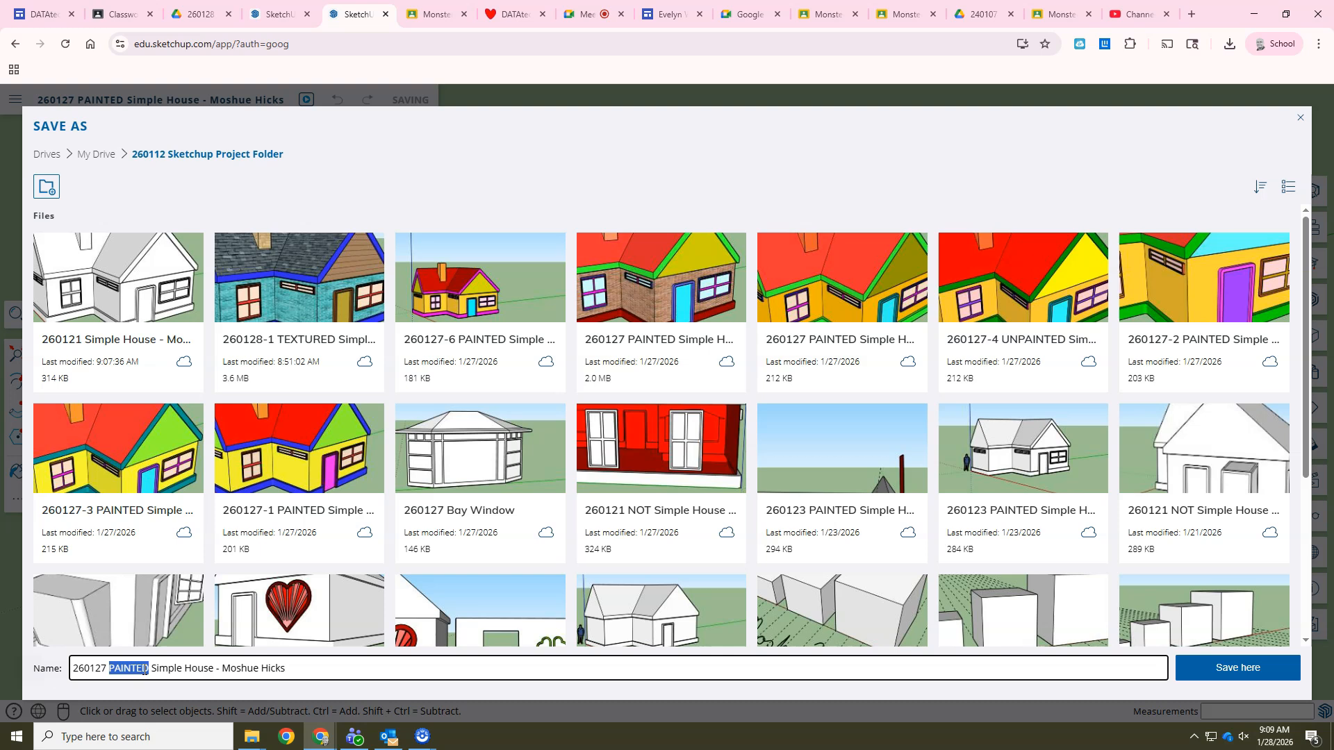
{"action": "type", "text": "TEXTURES"}
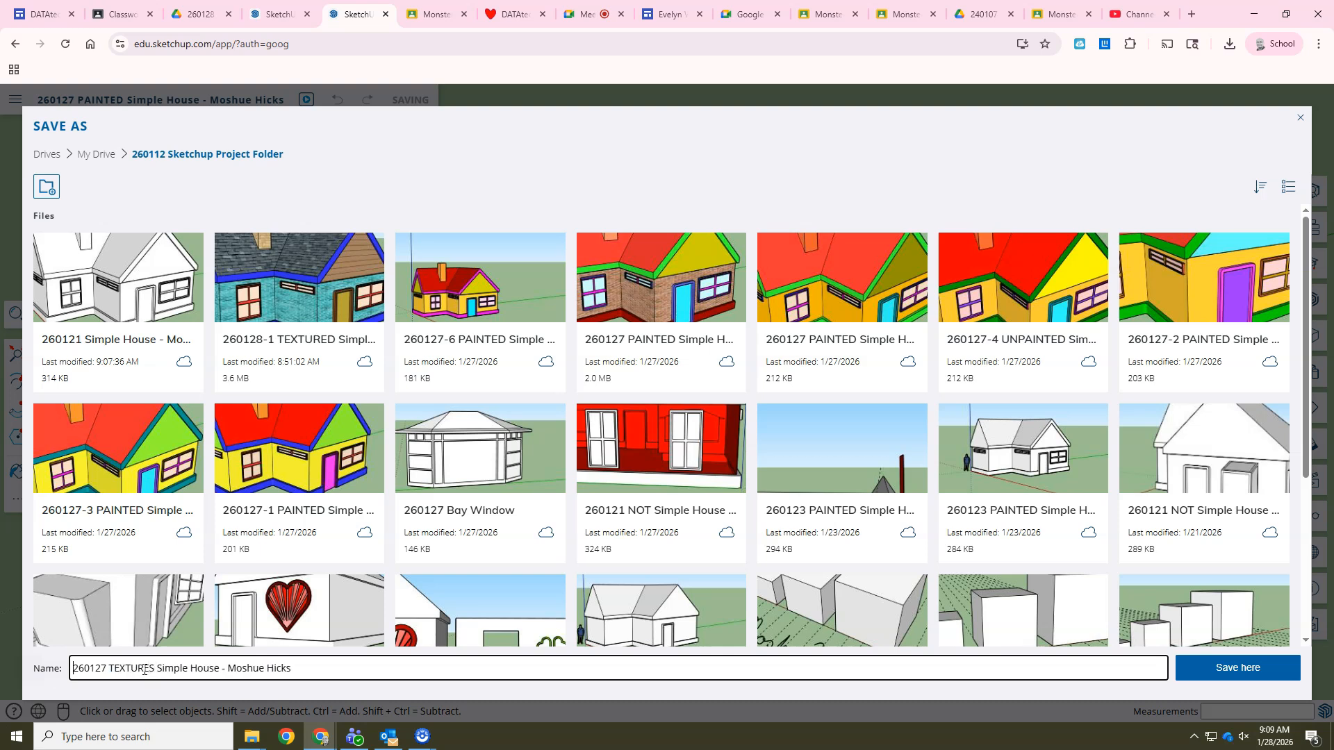
{"action": "key", "text": "Delete"}
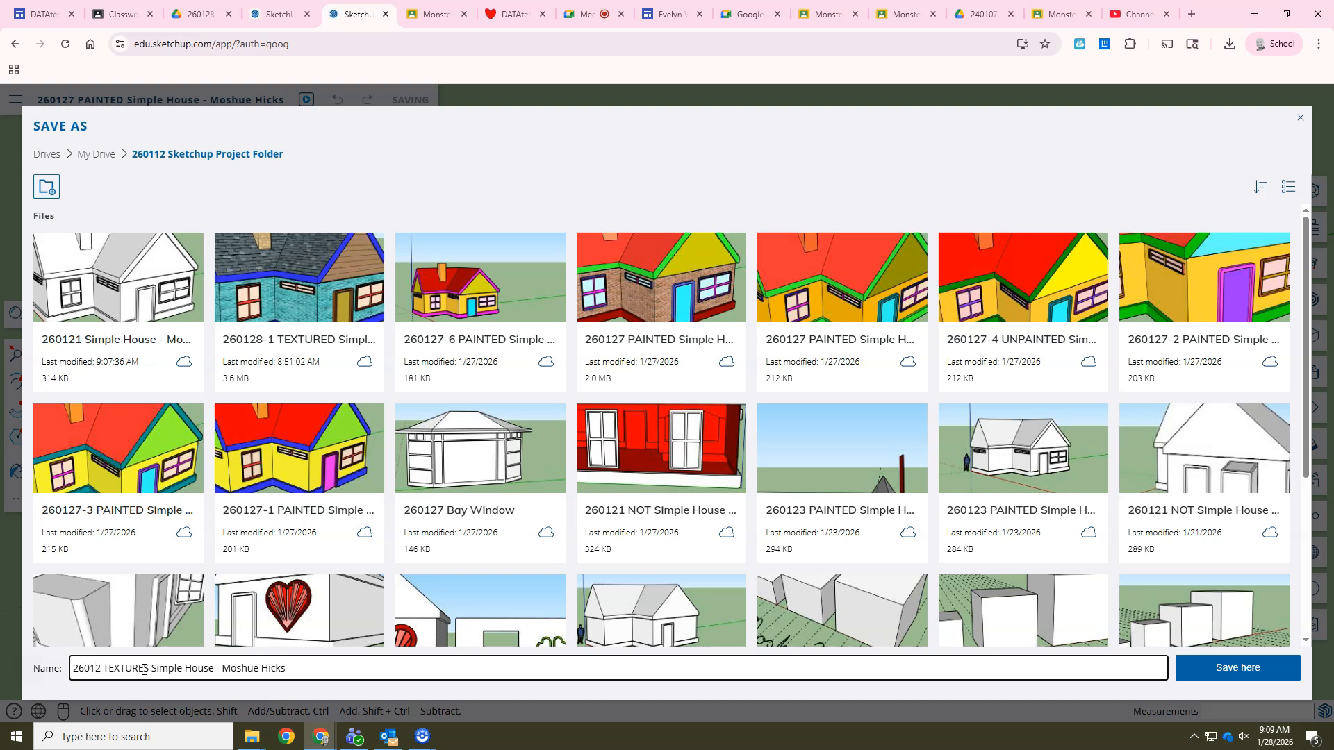
{"action": "type", "text": "8"}
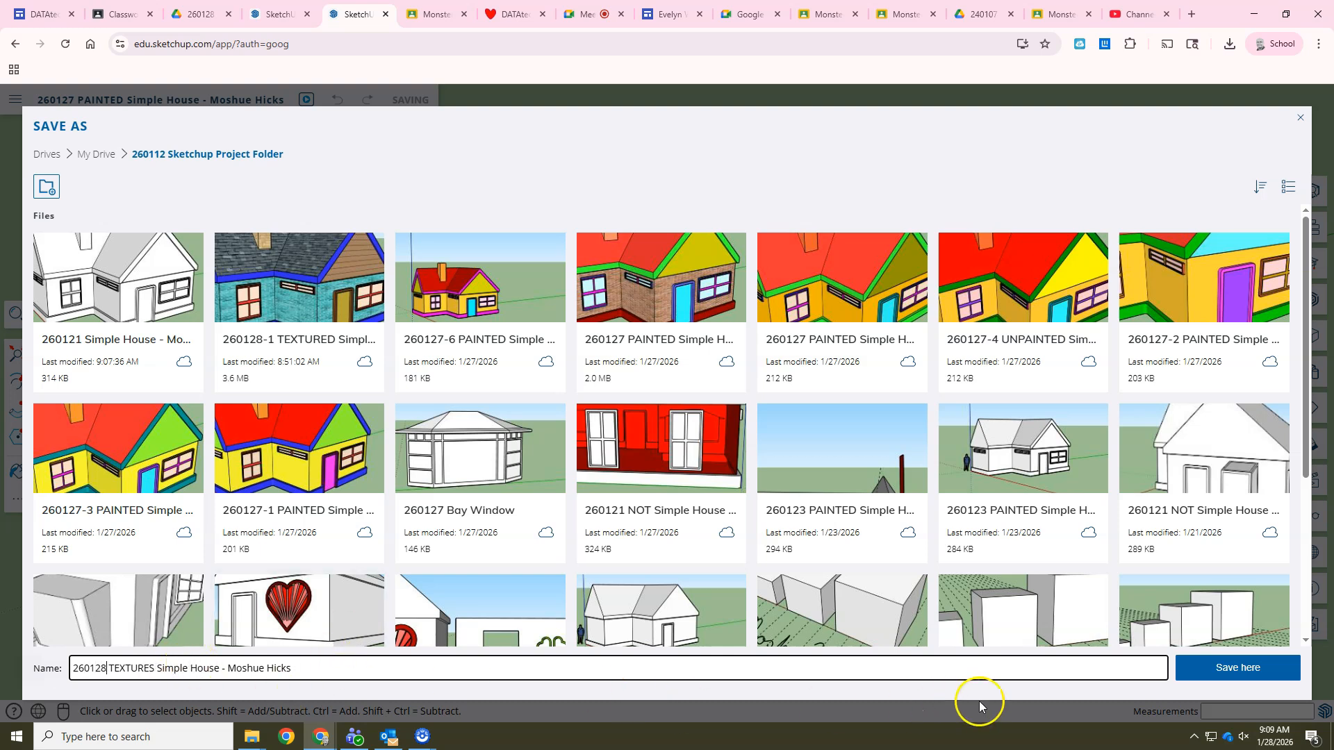
{"action": "left_click", "coordinate": [1229, 668]}
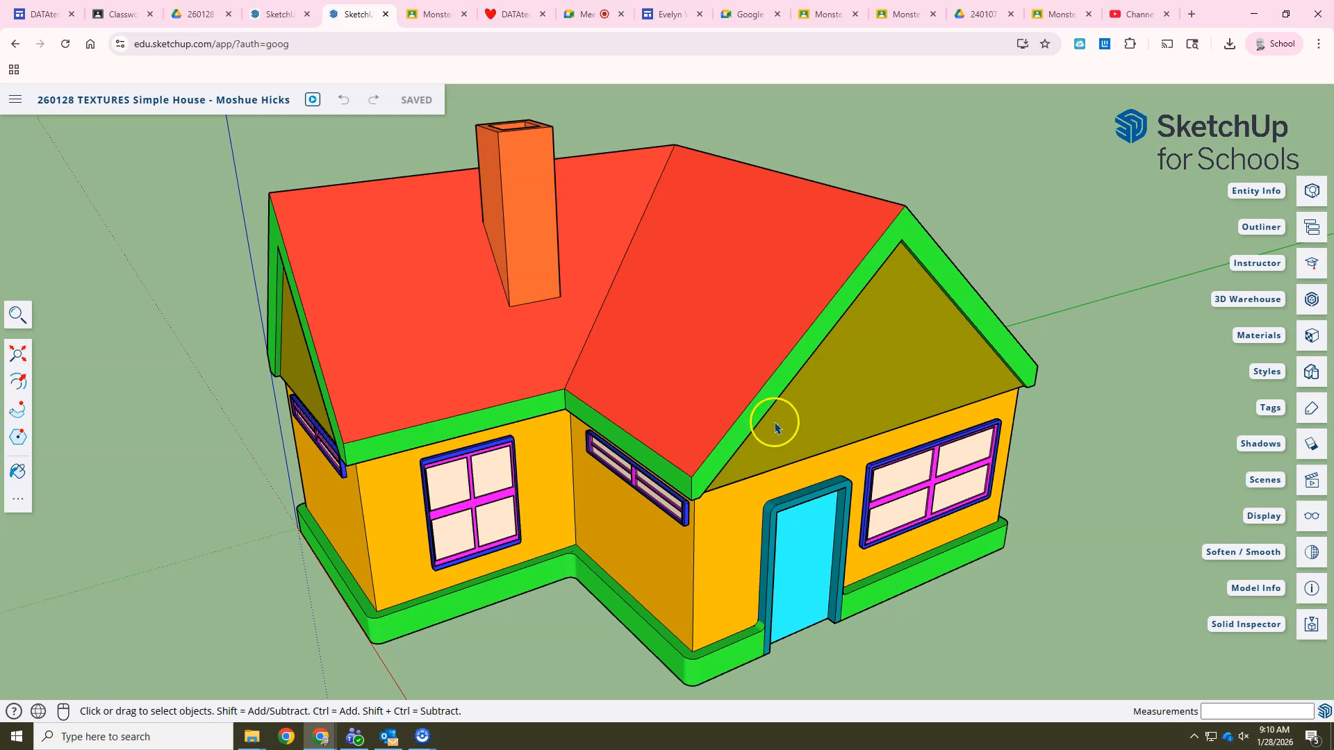
Open the Materials library catalogue and expand the Roofing category's swatches
{"action": "left_click", "coordinate": [1310, 339]}
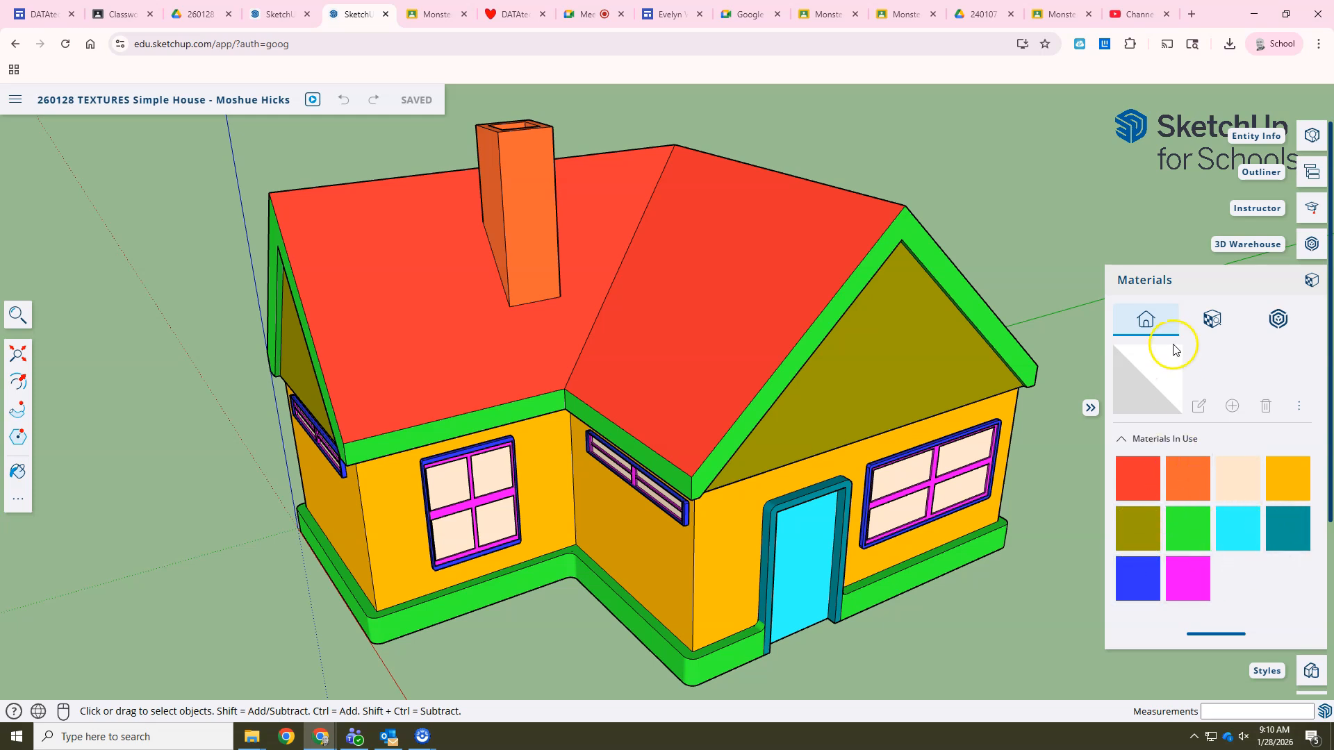
{"action": "left_click", "coordinate": [1210, 324]}
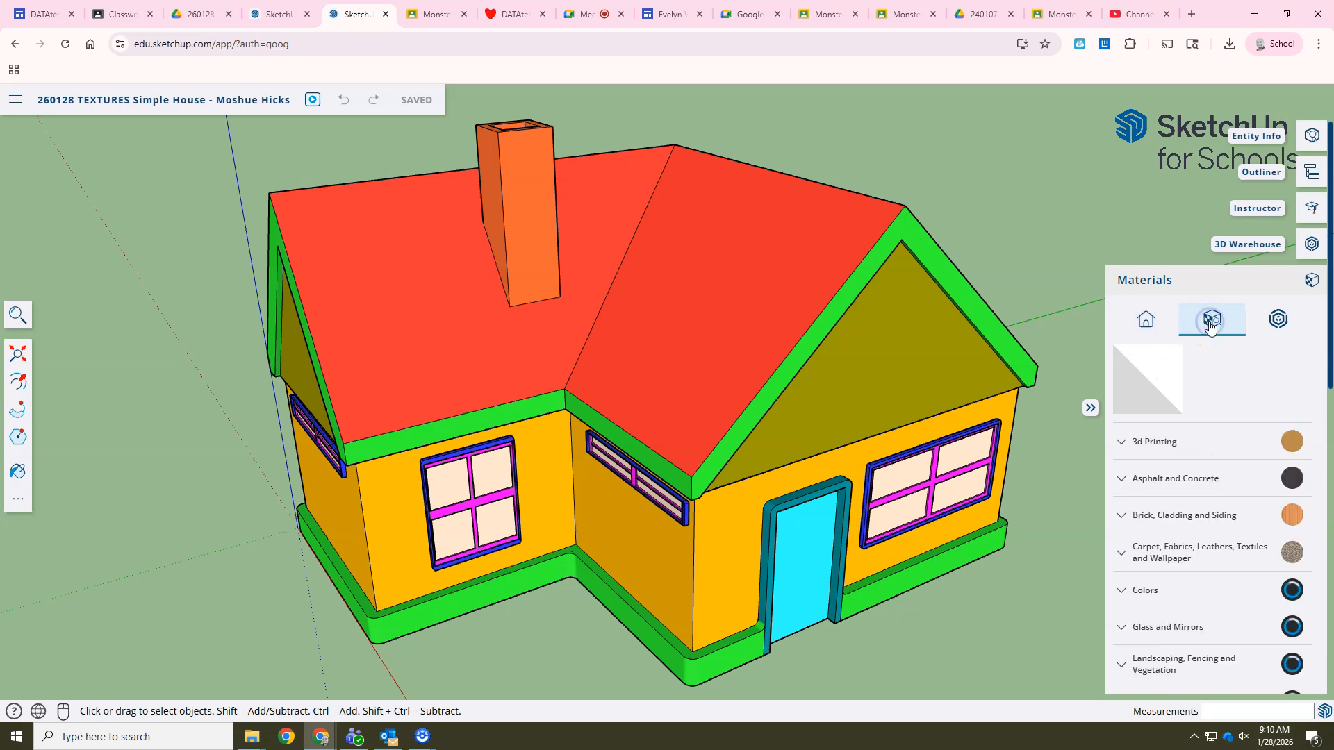
{"action": "left_click", "coordinate": [1165, 655]}
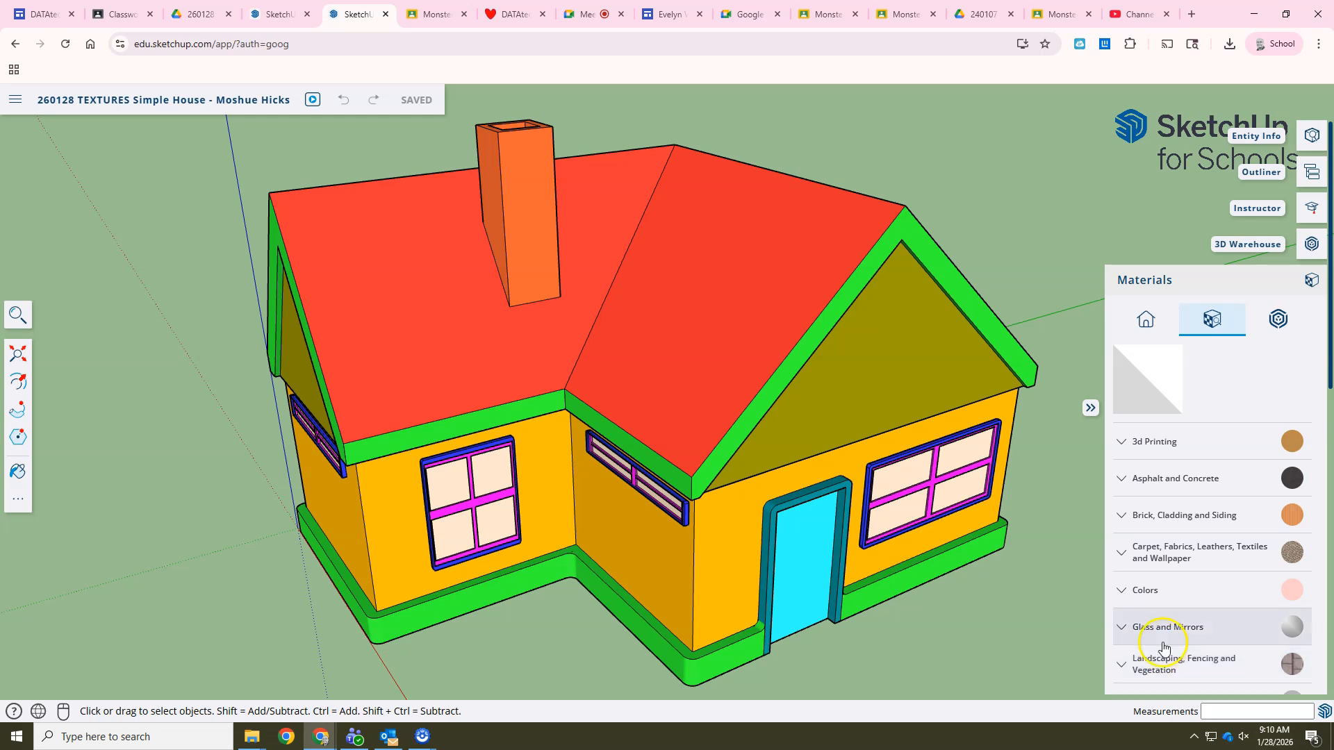
{"action": "scroll", "coordinate": [1127, 514], "scroll_direction": "down", "scroll_amount": 8}
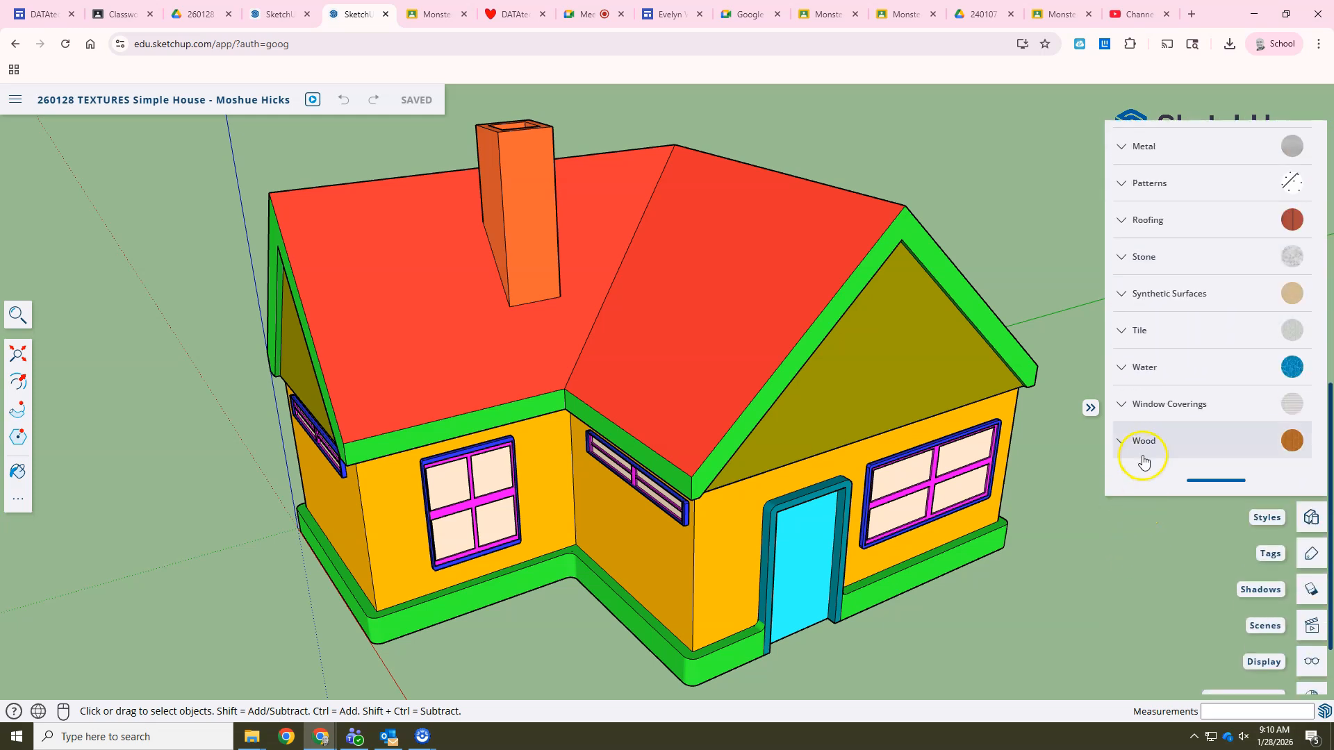
{"action": "left_click", "coordinate": [1122, 223]}
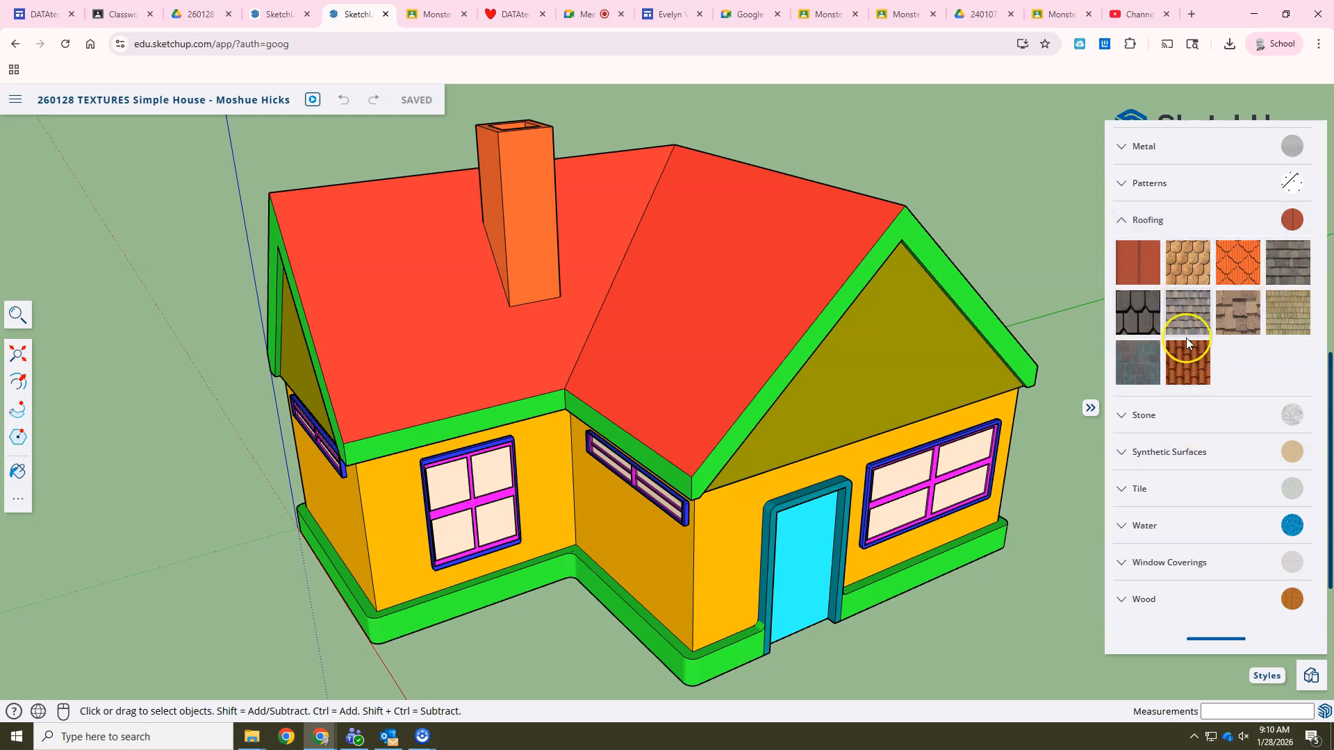
Paint the red roof with the grey shingle roofing texture and orbit to inspect it
{"action": "left_click", "coordinate": [1291, 261]}
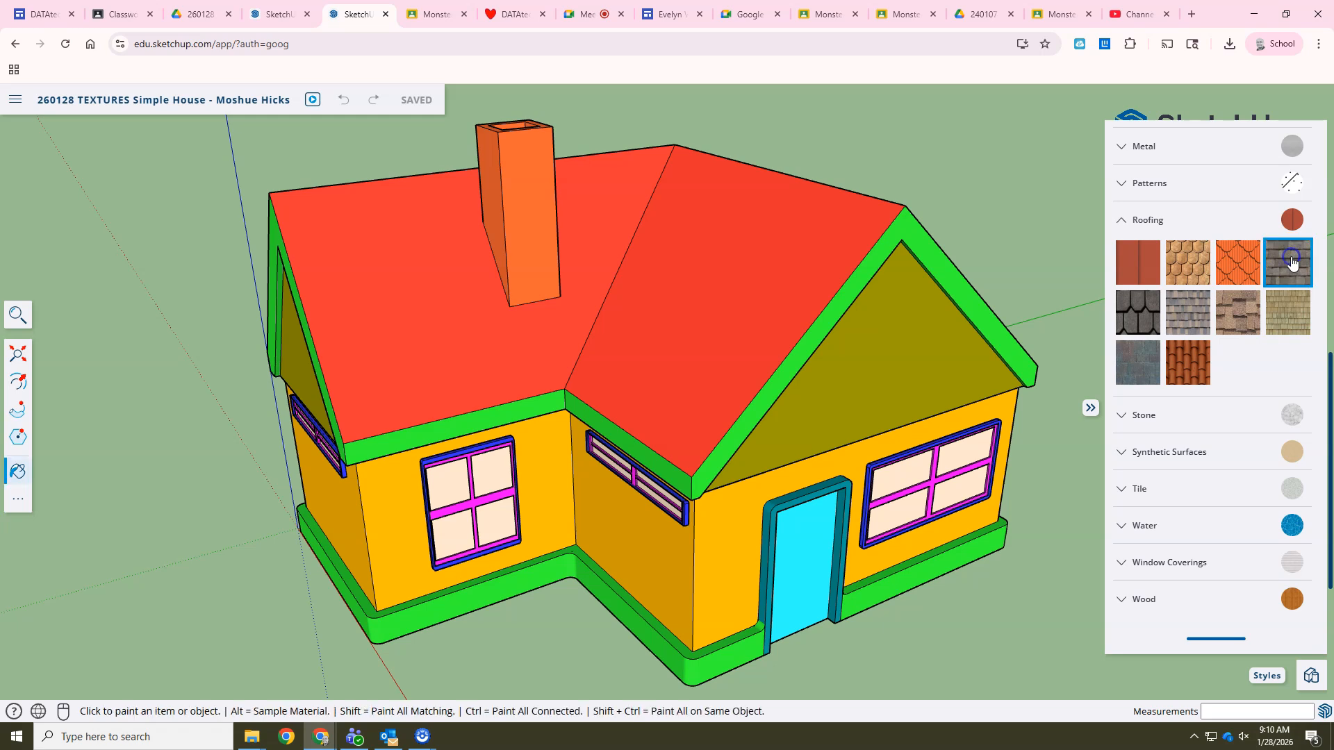
{"action": "left_click", "coordinate": [719, 271]}
{"action": "middle_click_drag", "start_coordinate": [769, 254], "coordinate": [417, 253]}
{"action": "mouse_move", "coordinate": [744, 253]}
{"action": "middle_mouse_down"}
{"action": "mouse_move", "coordinate": [751, 271]}
{"action": "mouse_move", "coordinate": [438, 278]}
{"action": "middle_mouse_up"}
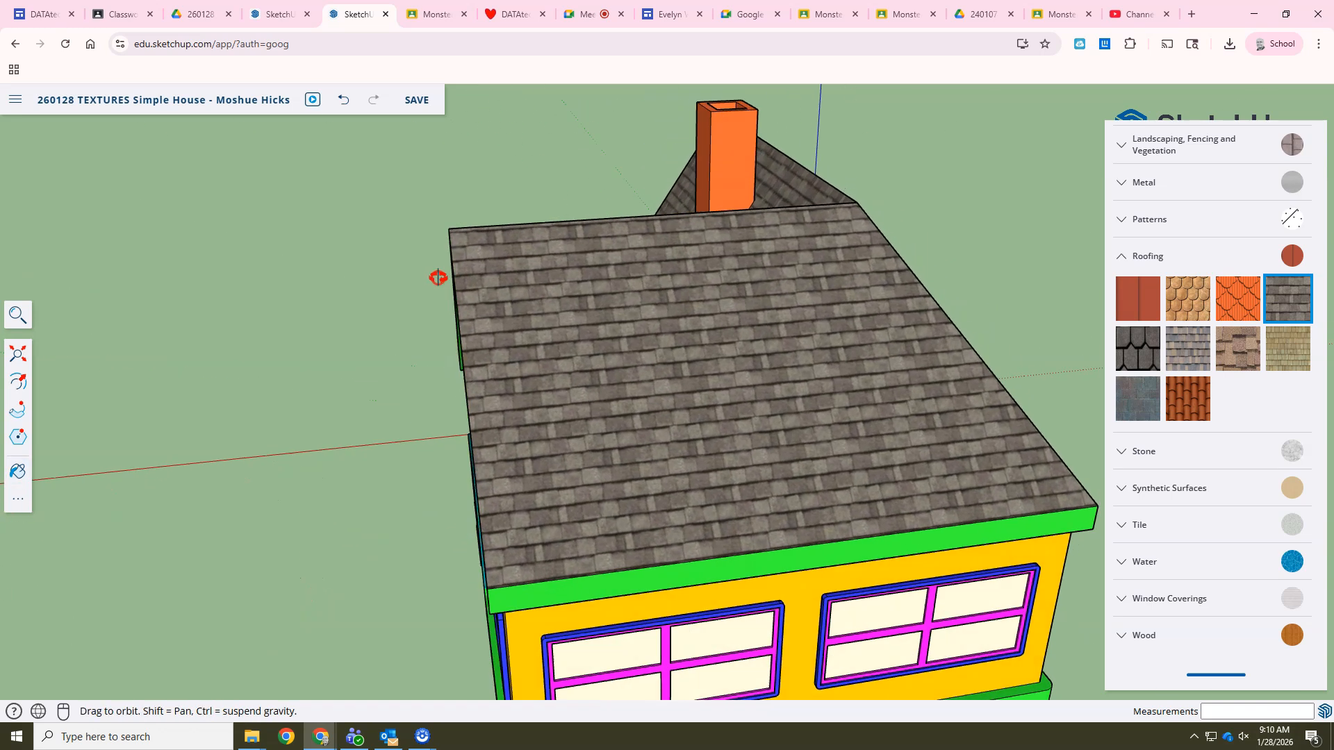
{"action": "scroll", "coordinate": [546, 311], "scroll_direction": "up", "scroll_amount": 6}
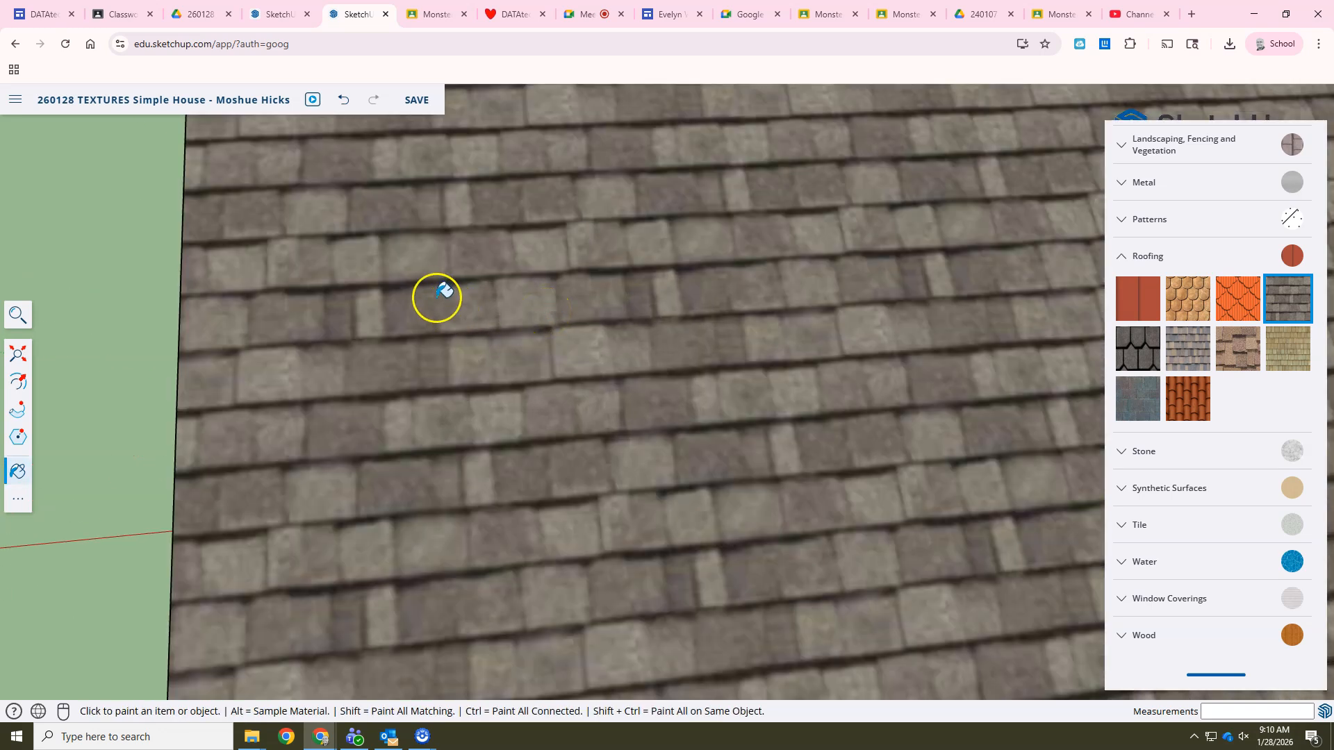
{"action": "middle_click_drag", "start_coordinate": [327, 402], "coordinate": [538, 356]}
{"action": "scroll", "coordinate": [649, 316], "scroll_direction": "up", "scroll_amount": 3}
{"action": "scroll", "coordinate": [610, 336], "scroll_direction": "down", "scroll_amount": 5}
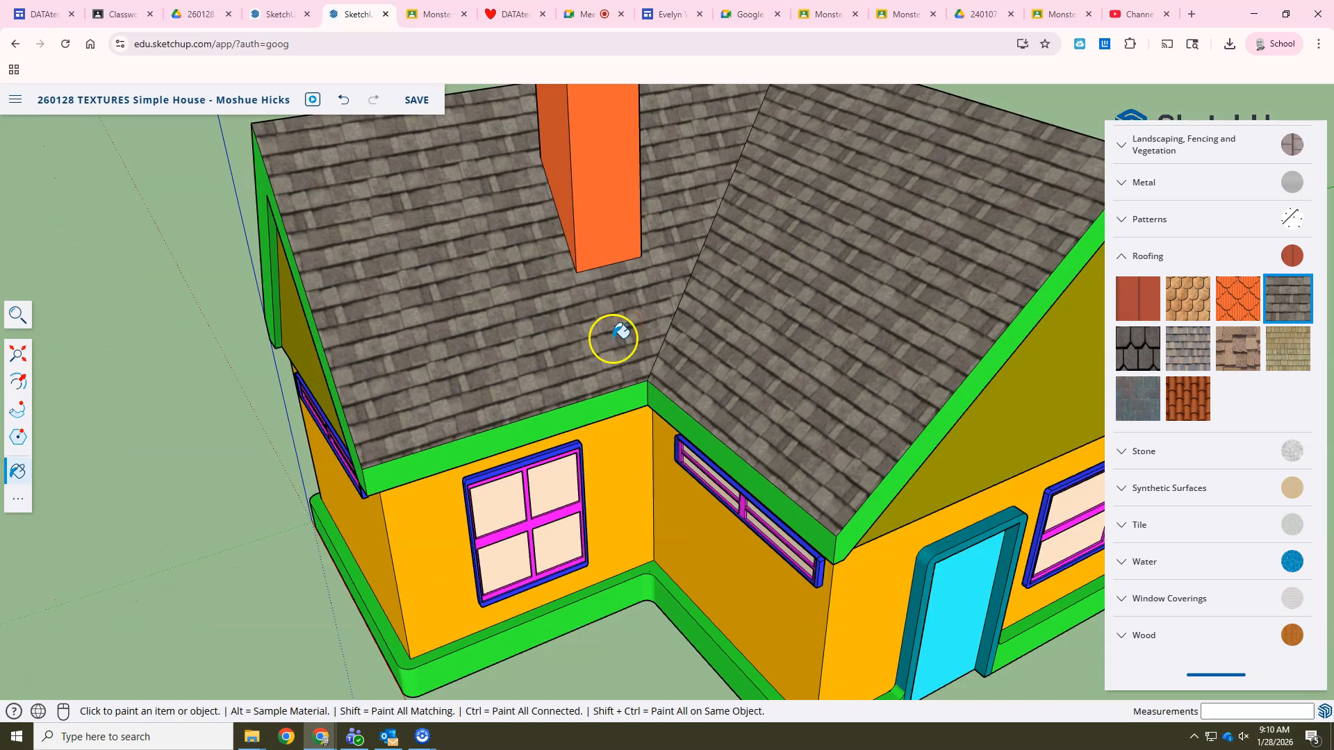
{"action": "middle_click_drag", "start_coordinate": [611, 336], "coordinate": [586, 372]}
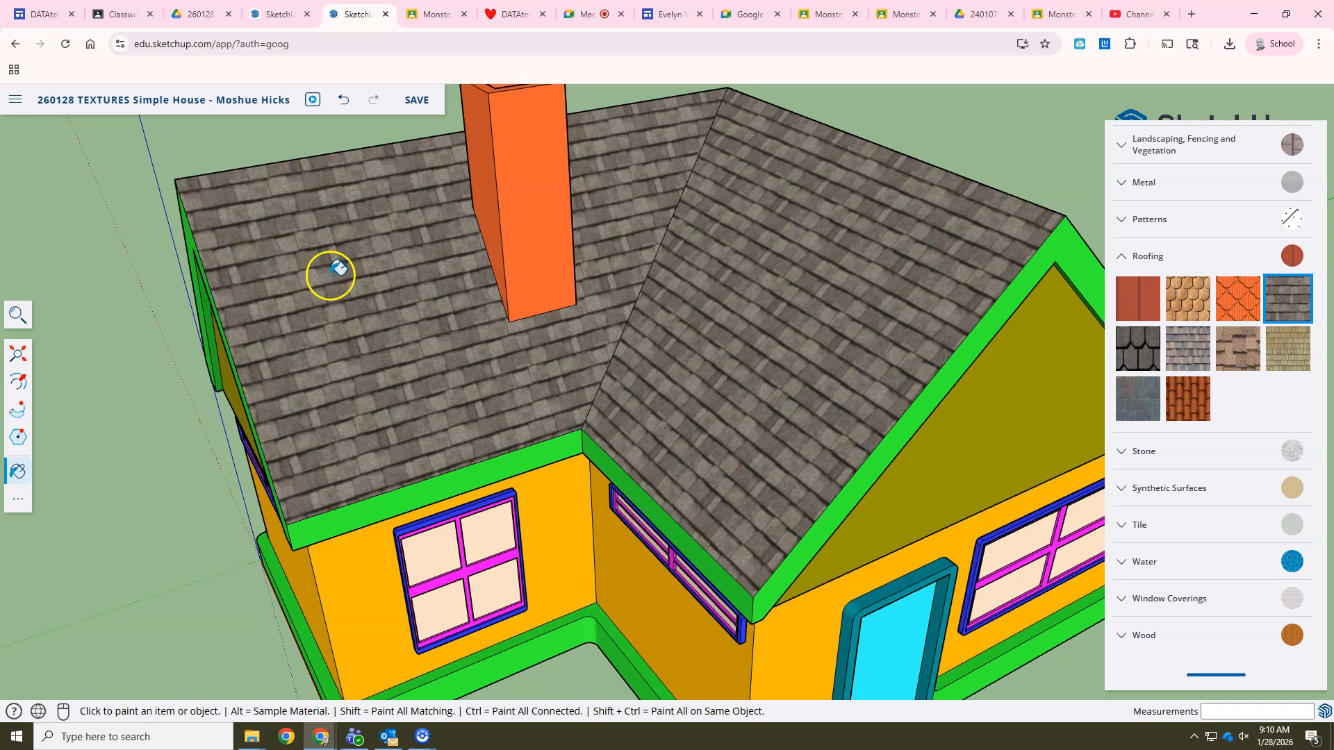
Replace the shingles on all roof faces with Roofing Tile Spanish
{"action": "left_click", "coordinate": [1181, 402]}
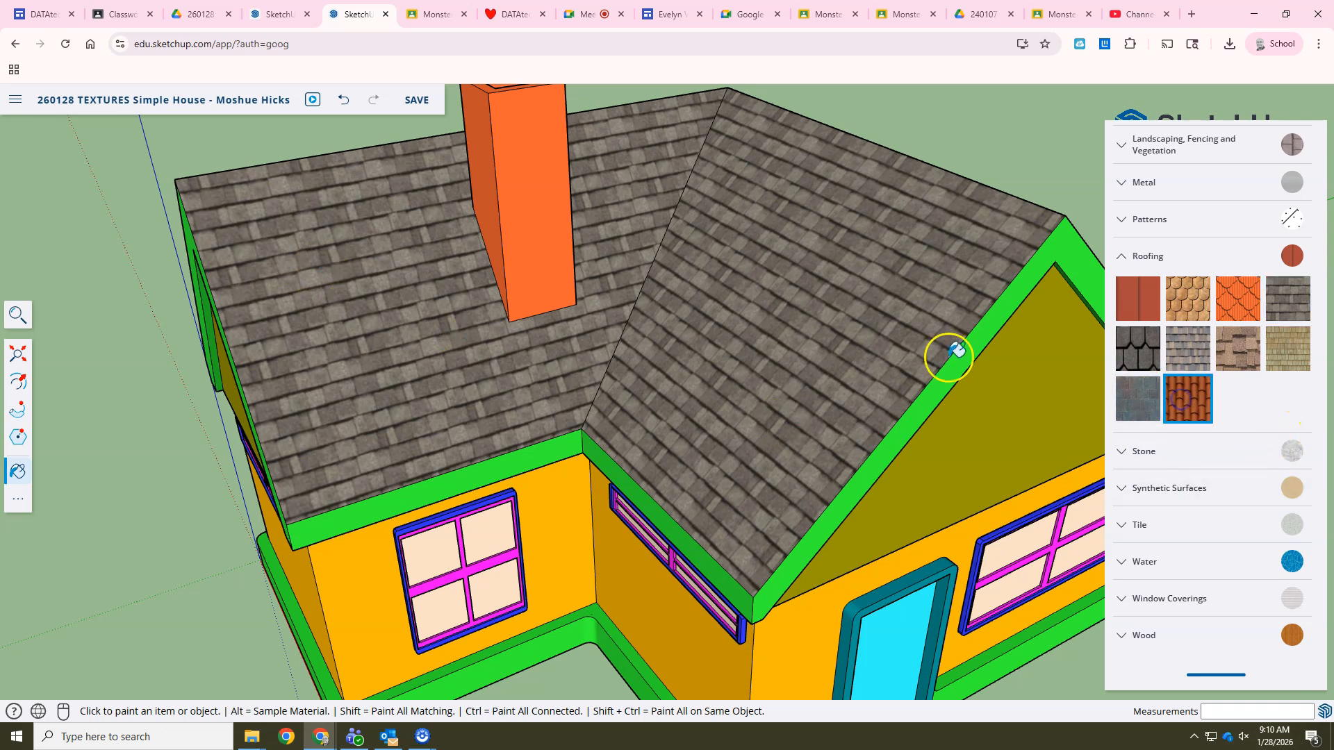
{"action": "left_click", "coordinate": [855, 307], "text": "shift"}
{"action": "middle_click_drag", "start_coordinate": [884, 298], "coordinate": [914, 334]}
{"action": "mouse_move", "coordinate": [769, 361]}
{"action": "middle_mouse_down"}
{"action": "mouse_move", "coordinate": [792, 283]}
{"action": "mouse_move", "coordinate": [784, 309]}
{"action": "middle_mouse_up"}
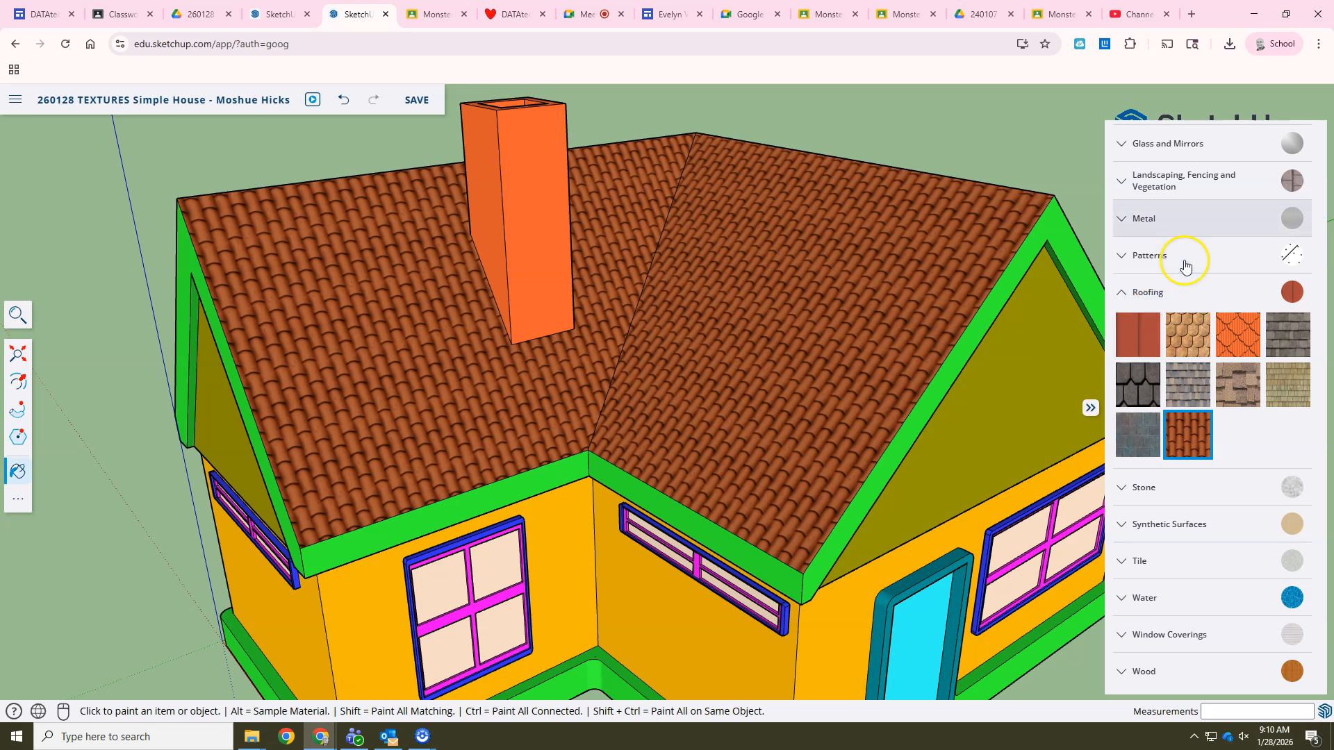
{"action": "scroll", "coordinate": [1189, 261], "scroll_direction": "up", "scroll_amount": 7}
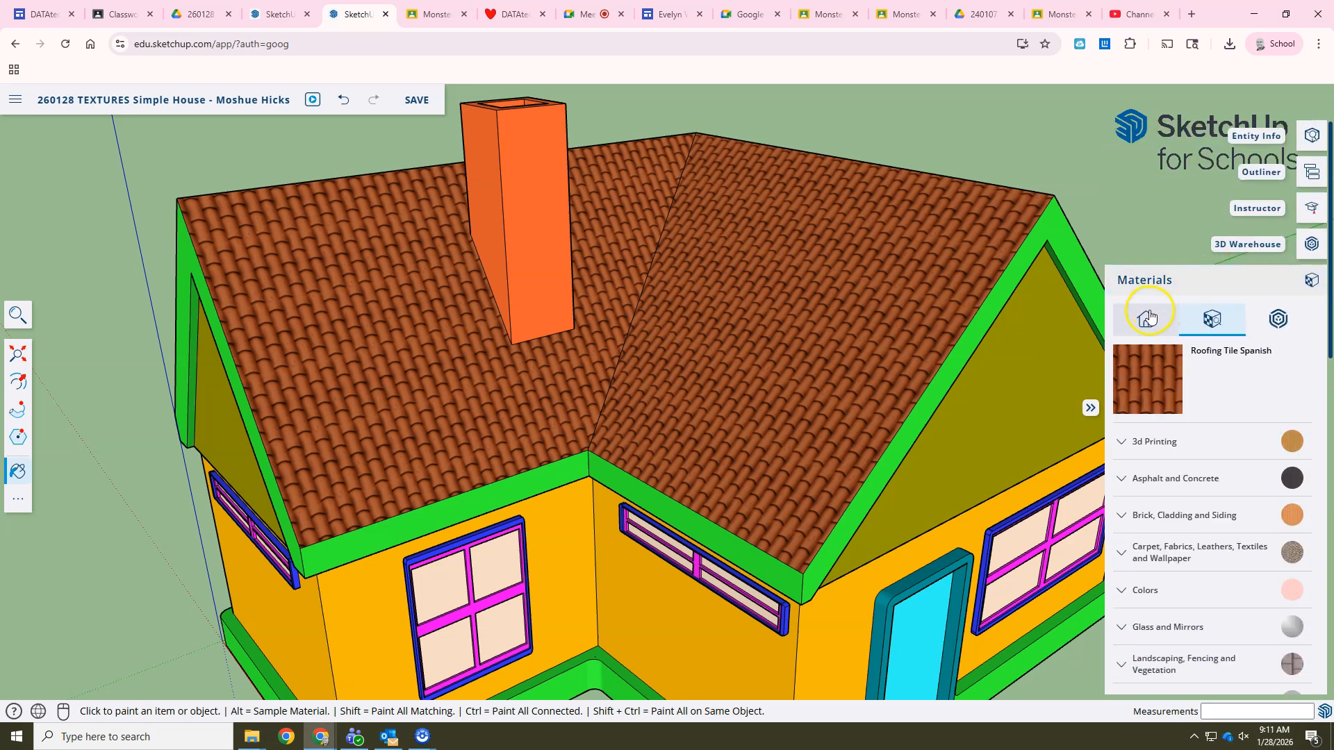
Edit the in-model Roofing Tile Spanish material, trying texture widths of 5' then 1' on the roof
{"action": "left_click", "coordinate": [1148, 321]}
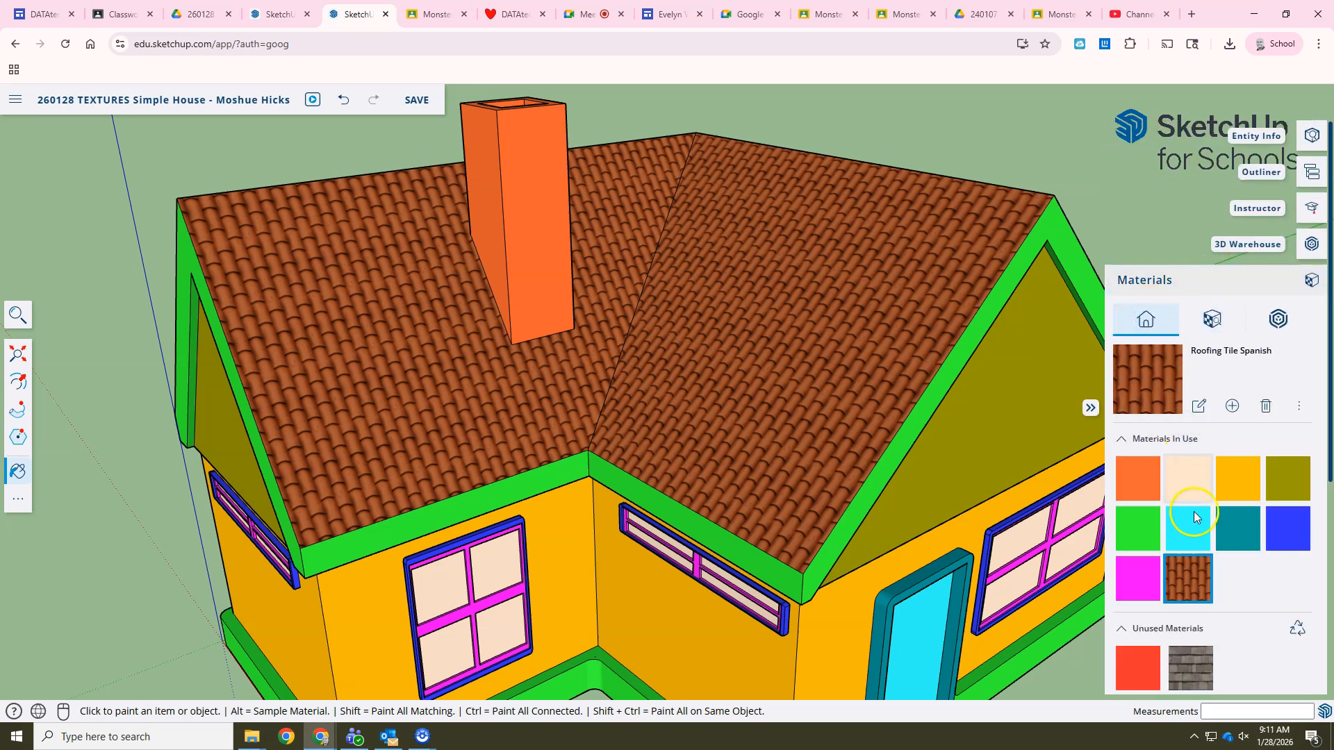
{"action": "left_click", "coordinate": [1200, 407]}
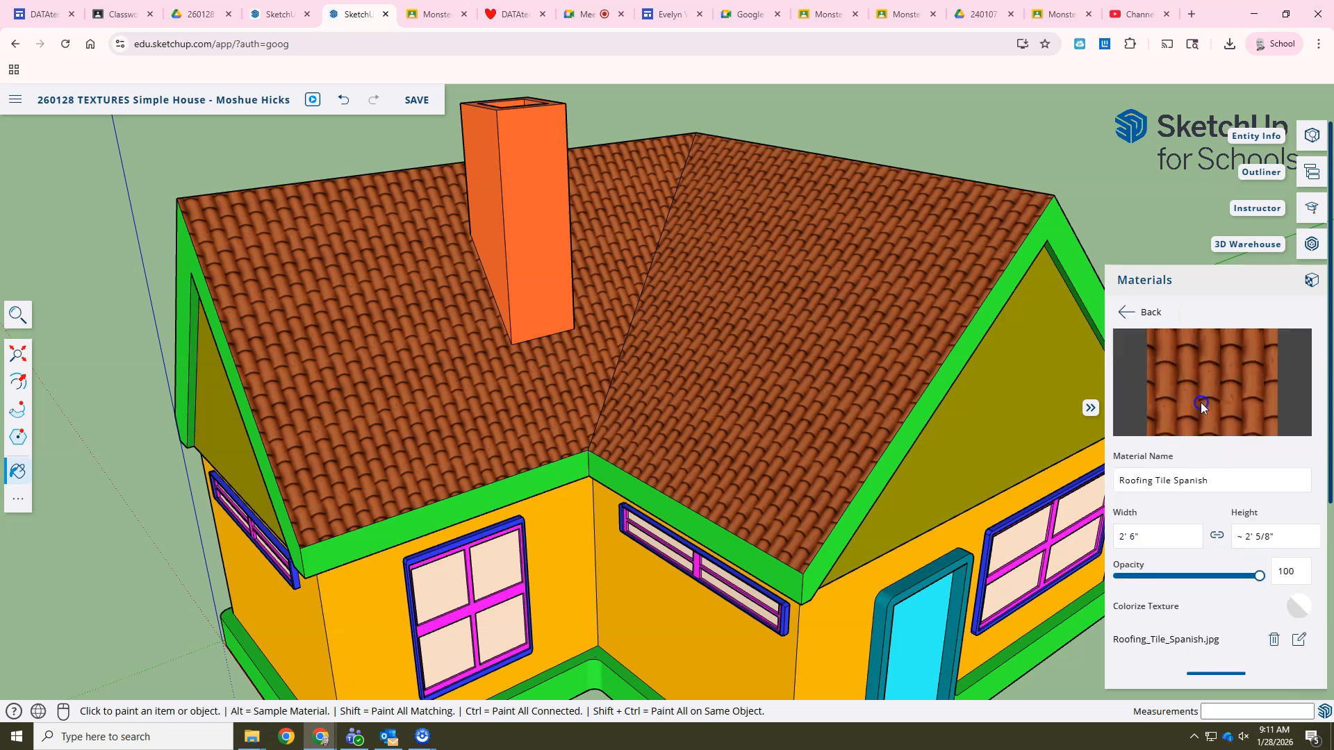
{"action": "scroll", "coordinate": [1192, 467], "scroll_direction": "down", "scroll_amount": 3}
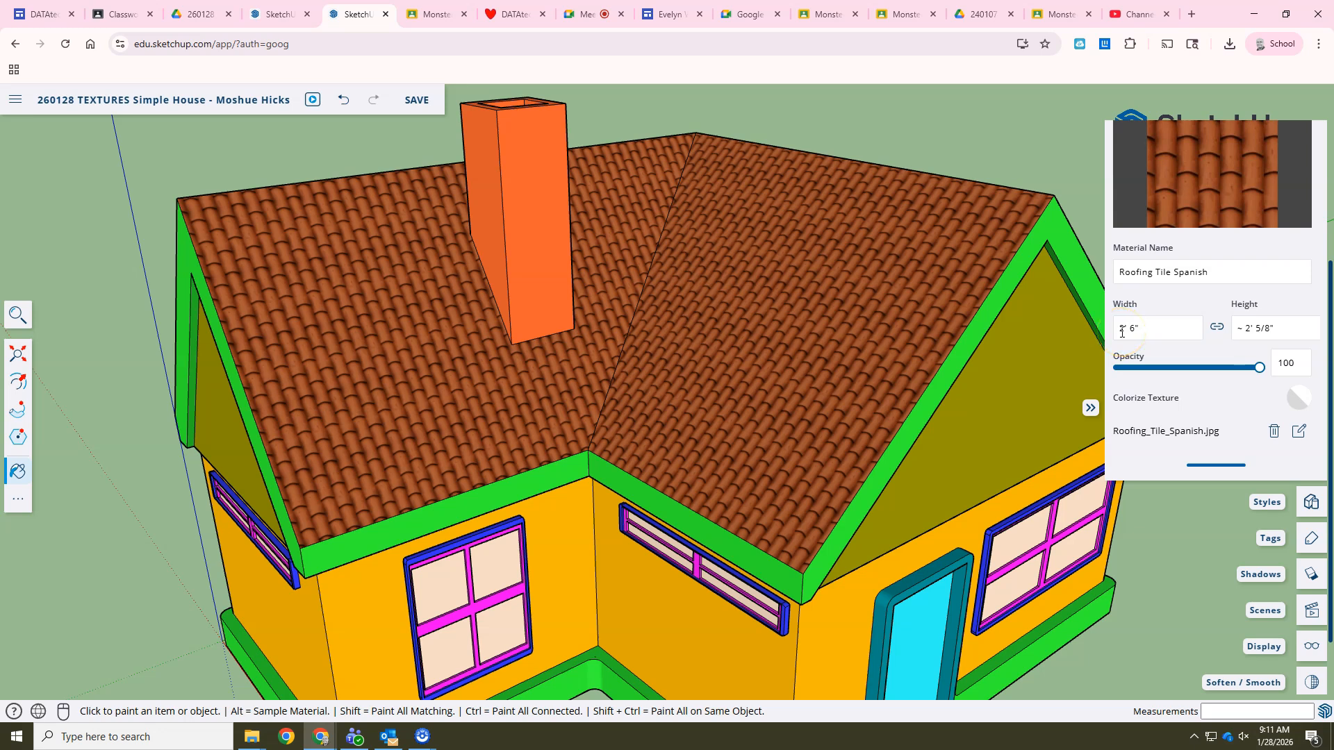
{"action": "left_click_drag", "start_coordinate": [1155, 325], "coordinate": [1138, 325]}
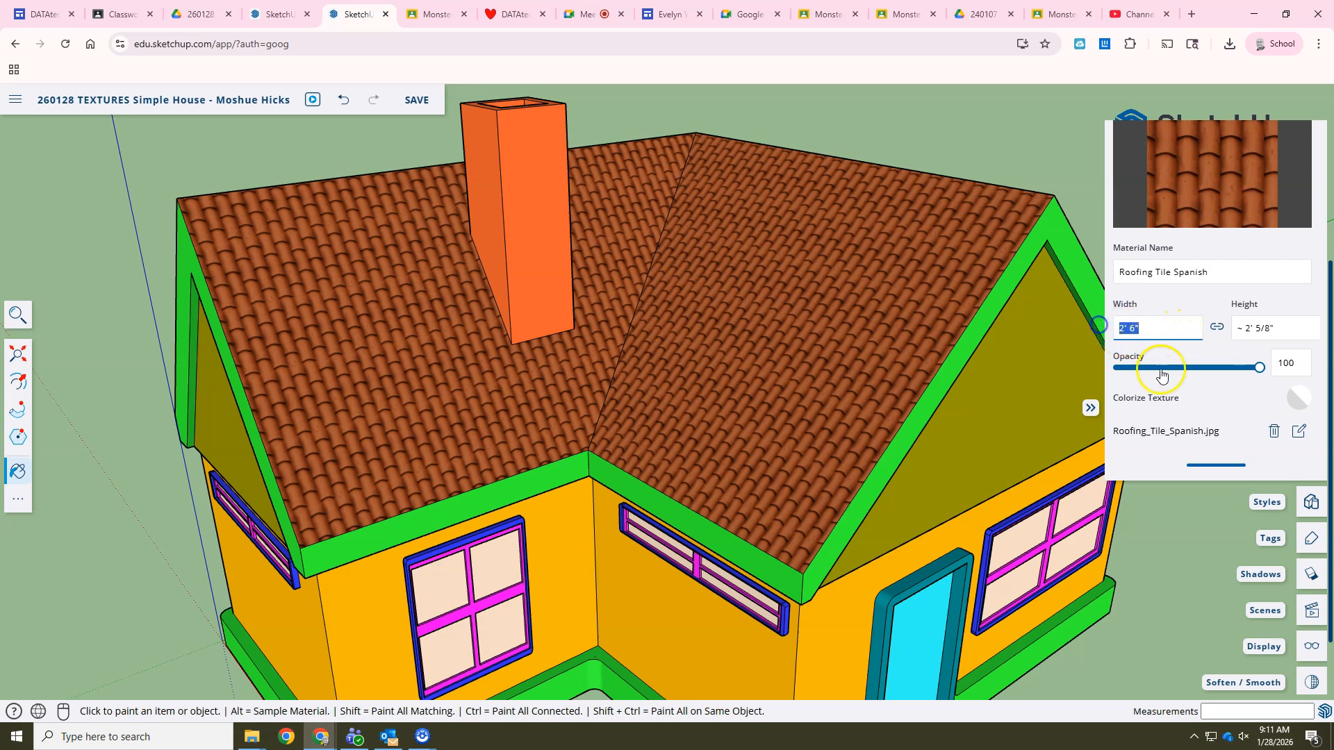
{"action": "type", "text": "5'"}
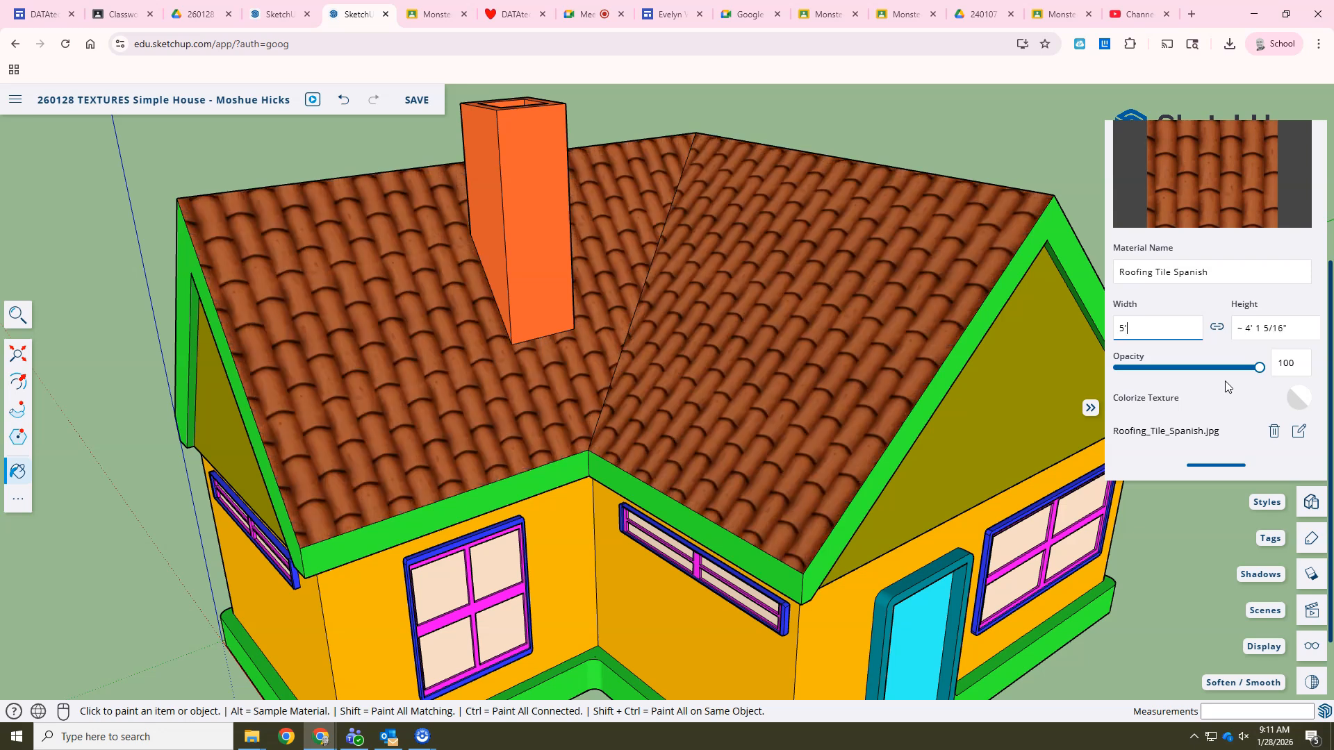
{"action": "left_click", "coordinate": [819, 320]}
{"action": "type", "text": "1'"}
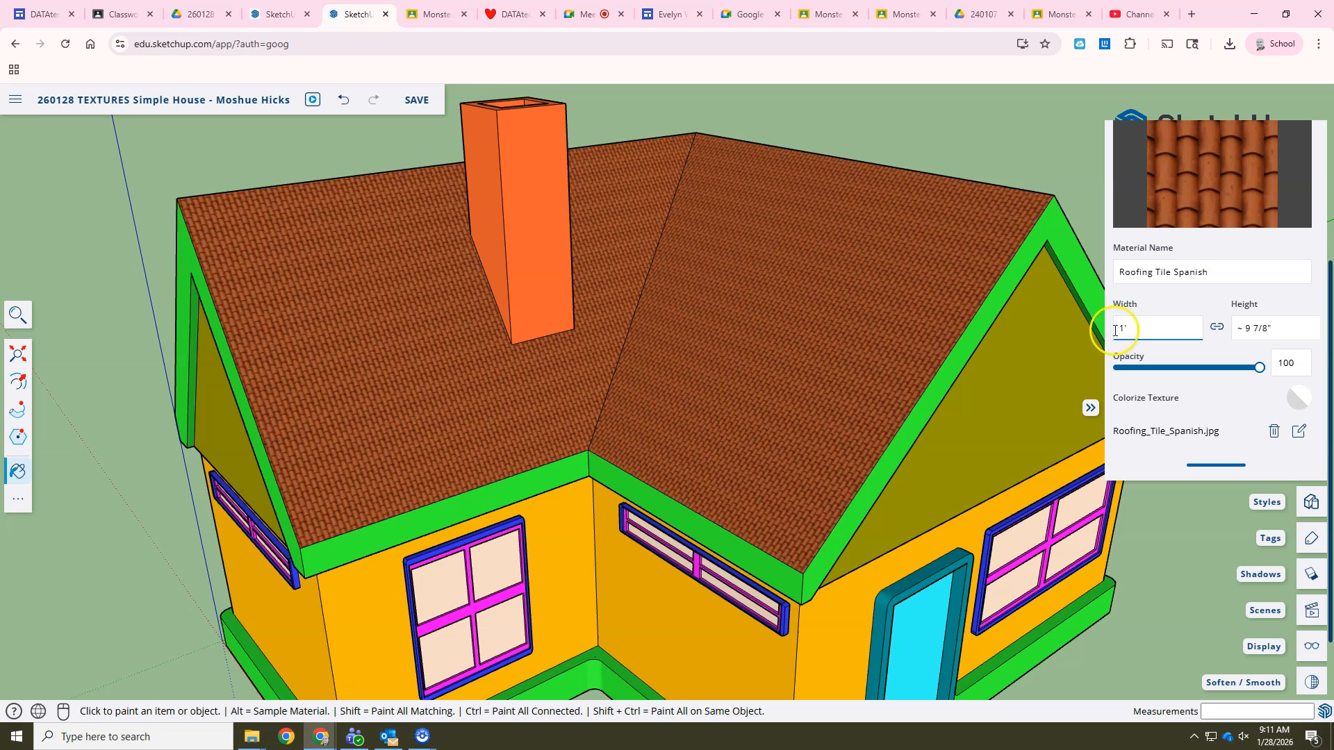
{"action": "left_click", "coordinate": [745, 393]}
{"action": "scroll", "coordinate": [745, 393], "scroll_direction": "up", "scroll_amount": 3}
{"action": "mouse_move", "coordinate": [745, 393]}
{"action": "middle_mouse_down"}
{"action": "mouse_move", "coordinate": [735, 381]}
{"action": "mouse_move", "coordinate": [857, 390]}
{"action": "middle_mouse_up"}
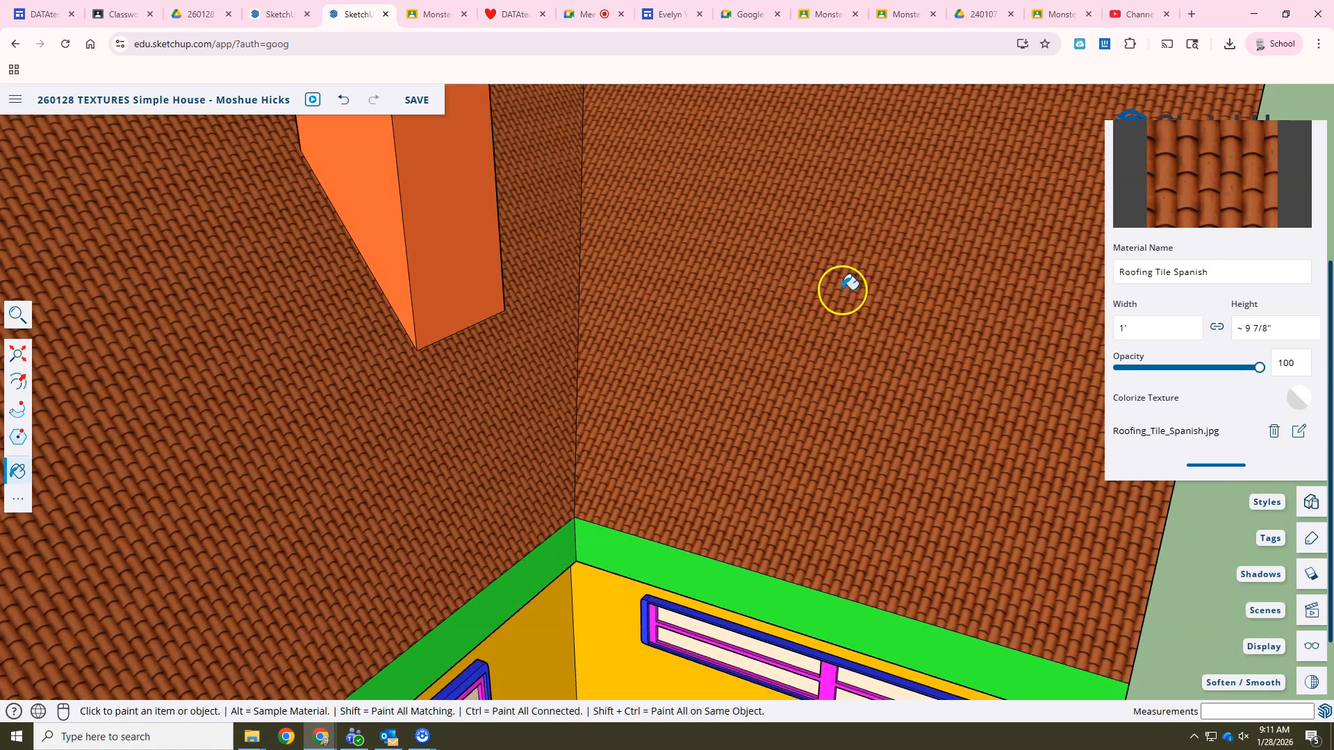
Set the roof tile texture width to 4' and orbit around the house to check it
{"action": "left_click_drag", "start_coordinate": [1144, 334], "coordinate": [1096, 329]}
{"action": "type", "text": "4"}
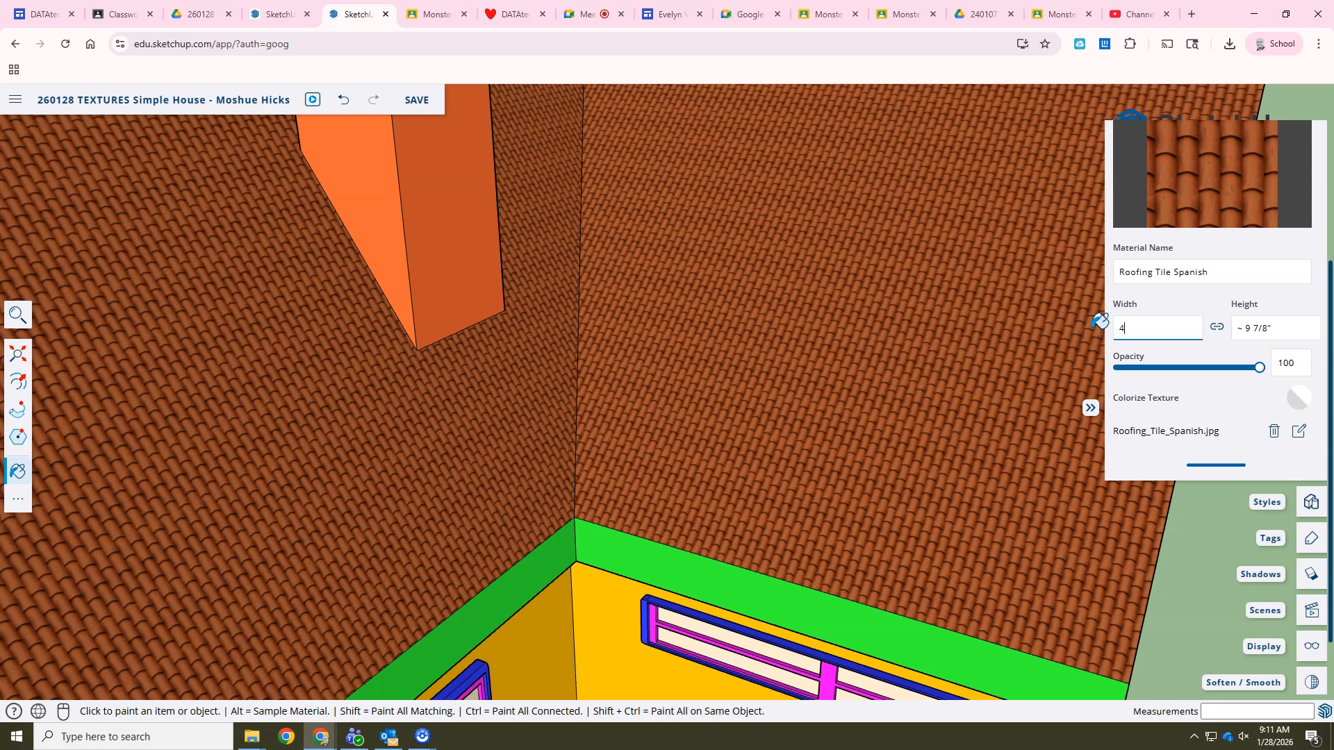
{"action": "type", "text": "'"}
{"action": "scroll", "coordinate": [1079, 328], "scroll_direction": "down", "scroll_amount": 5}
{"action": "middle_click_drag", "start_coordinate": [977, 387], "coordinate": [692, 351]}
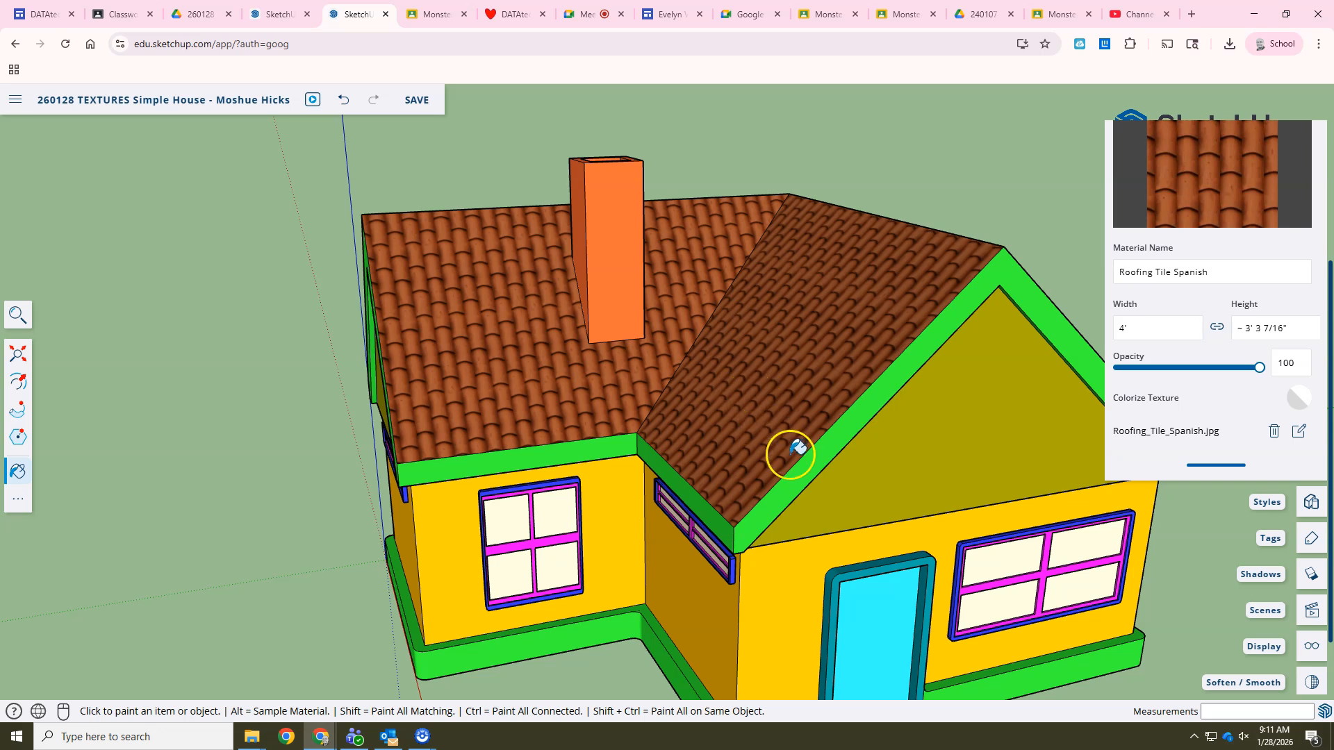
{"action": "middle_click_drag", "start_coordinate": [752, 443], "coordinate": [833, 405]}
{"action": "scroll", "coordinate": [835, 443], "scroll_direction": "up", "scroll_amount": 2}
{"action": "middle_click_drag", "start_coordinate": [744, 334], "coordinate": [959, 441]}
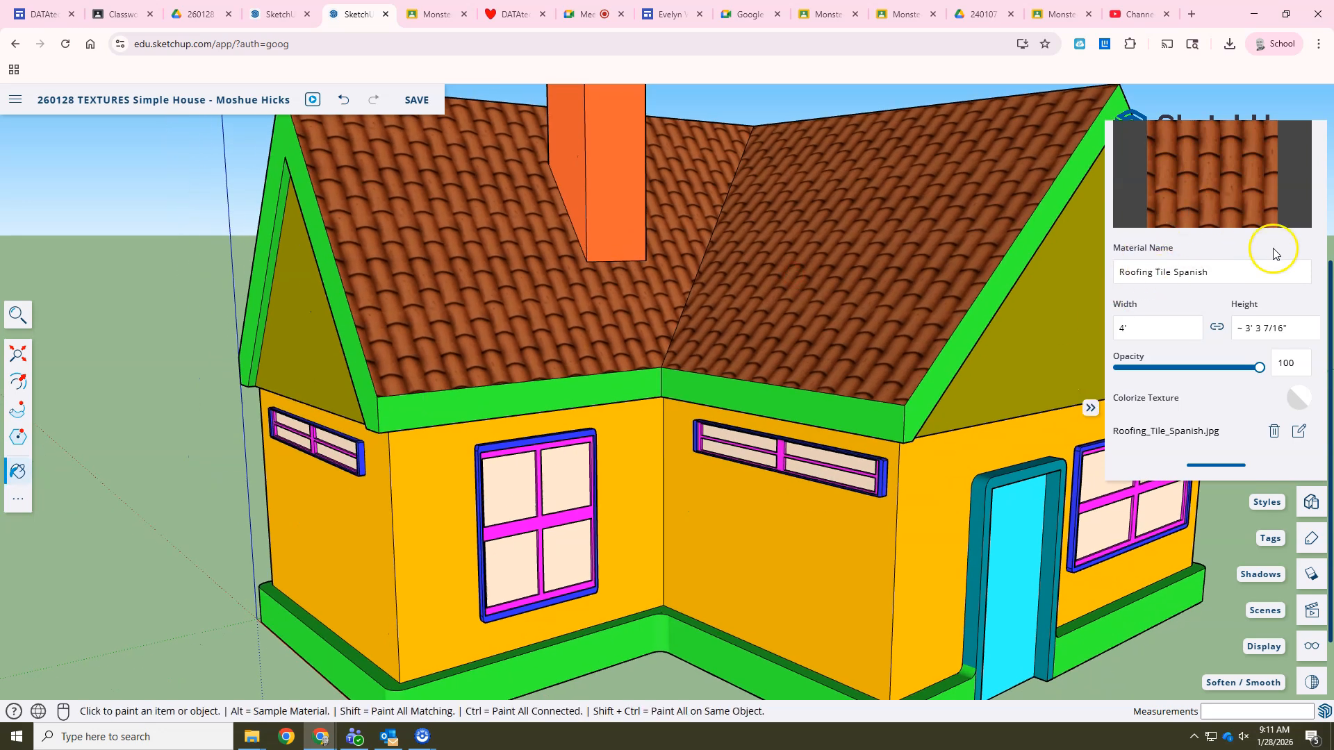
{"action": "scroll", "coordinate": [1273, 253], "scroll_direction": "up", "scroll_amount": 3}
Paint the chimney with a red brick from Brick, Cladding and Siding
{"action": "left_click", "coordinate": [1126, 311]}
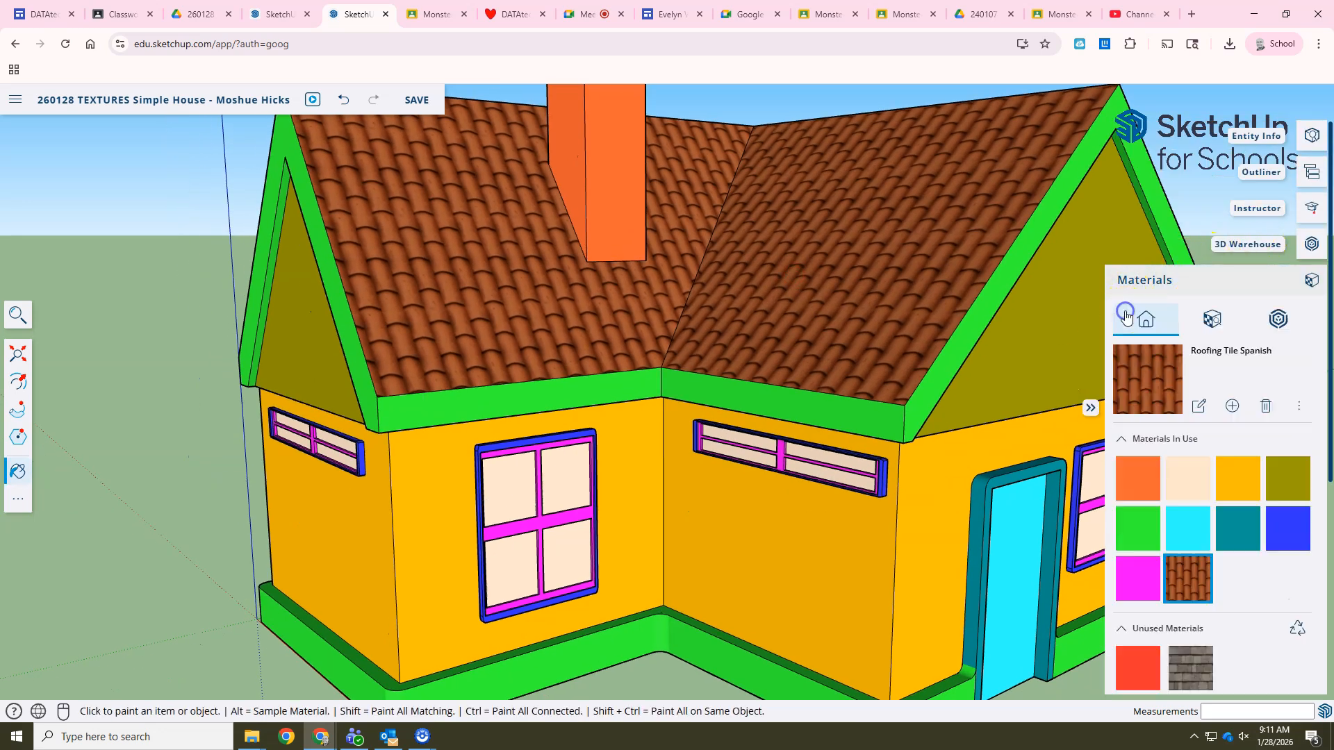
{"action": "left_click", "coordinate": [1216, 319]}
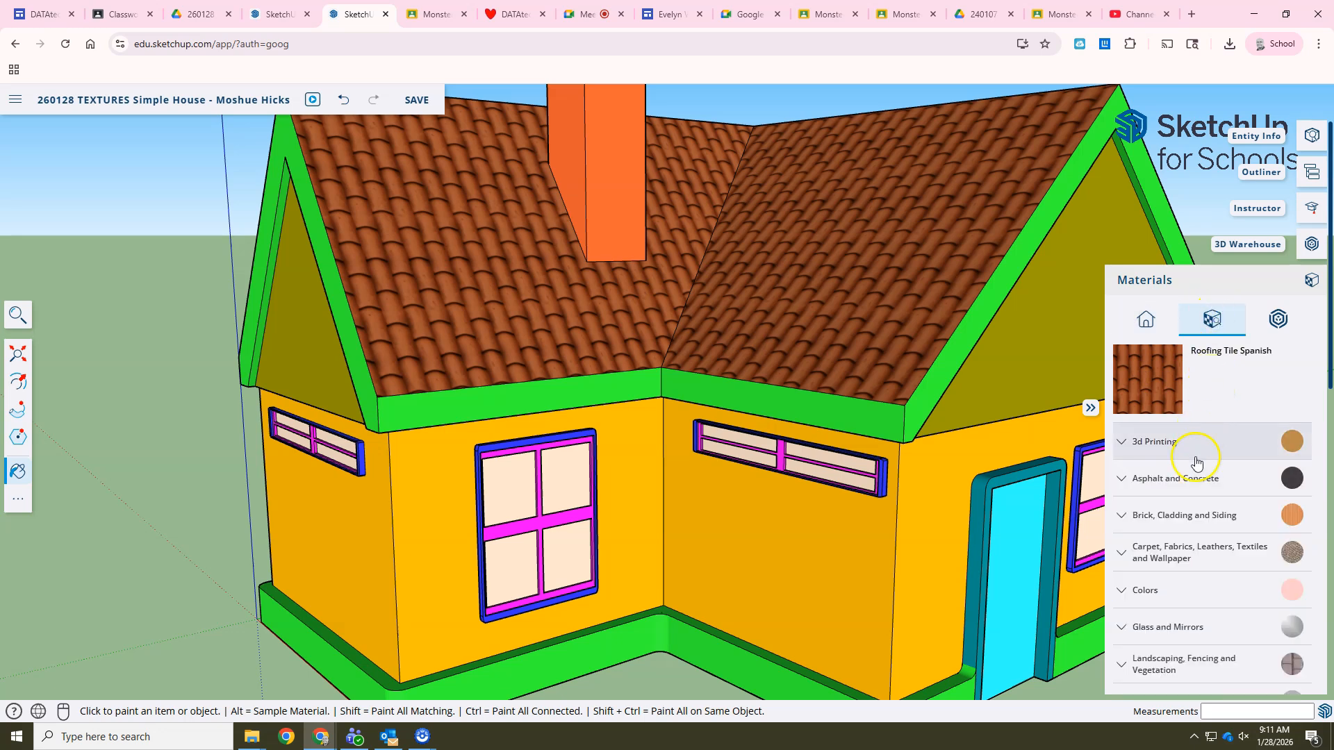
{"action": "left_click", "coordinate": [1181, 516]}
{"action": "scroll", "coordinate": [1186, 492], "scroll_direction": "down", "scroll_amount": 4}
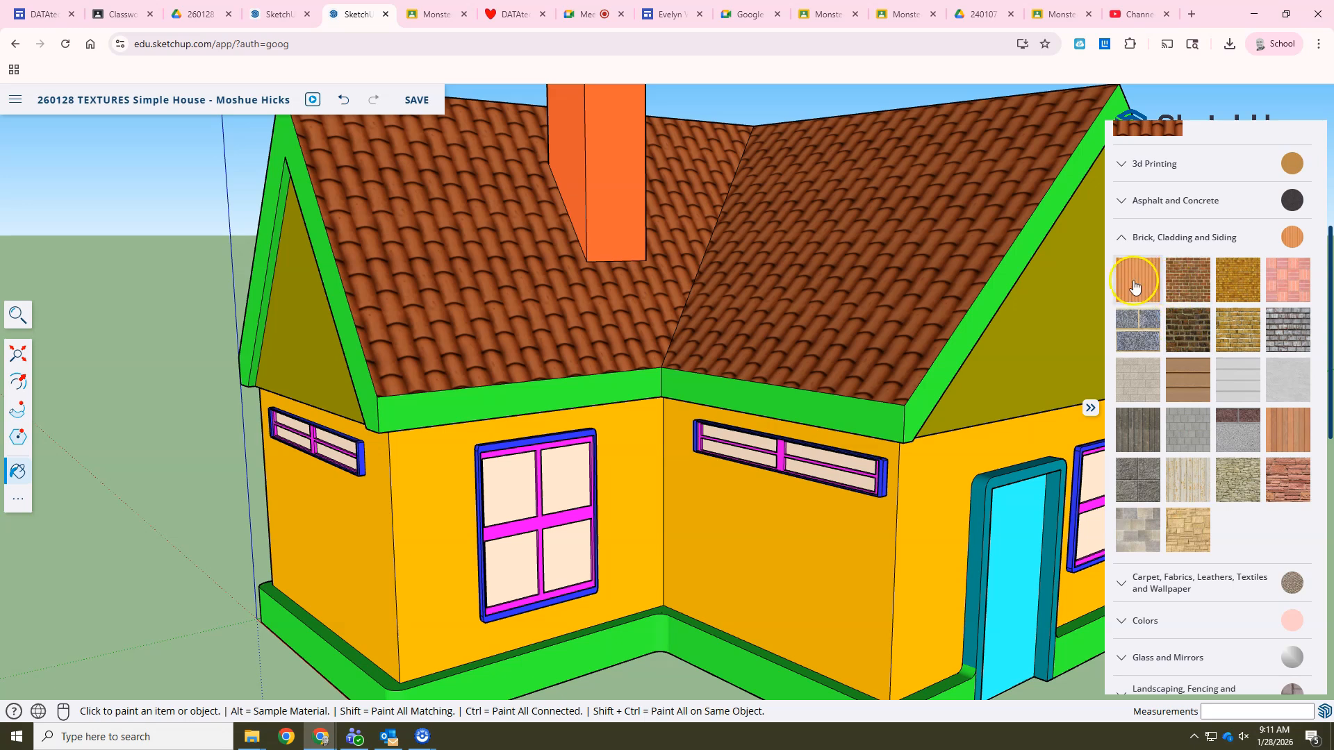
{"action": "left_click", "coordinate": [1189, 280]}
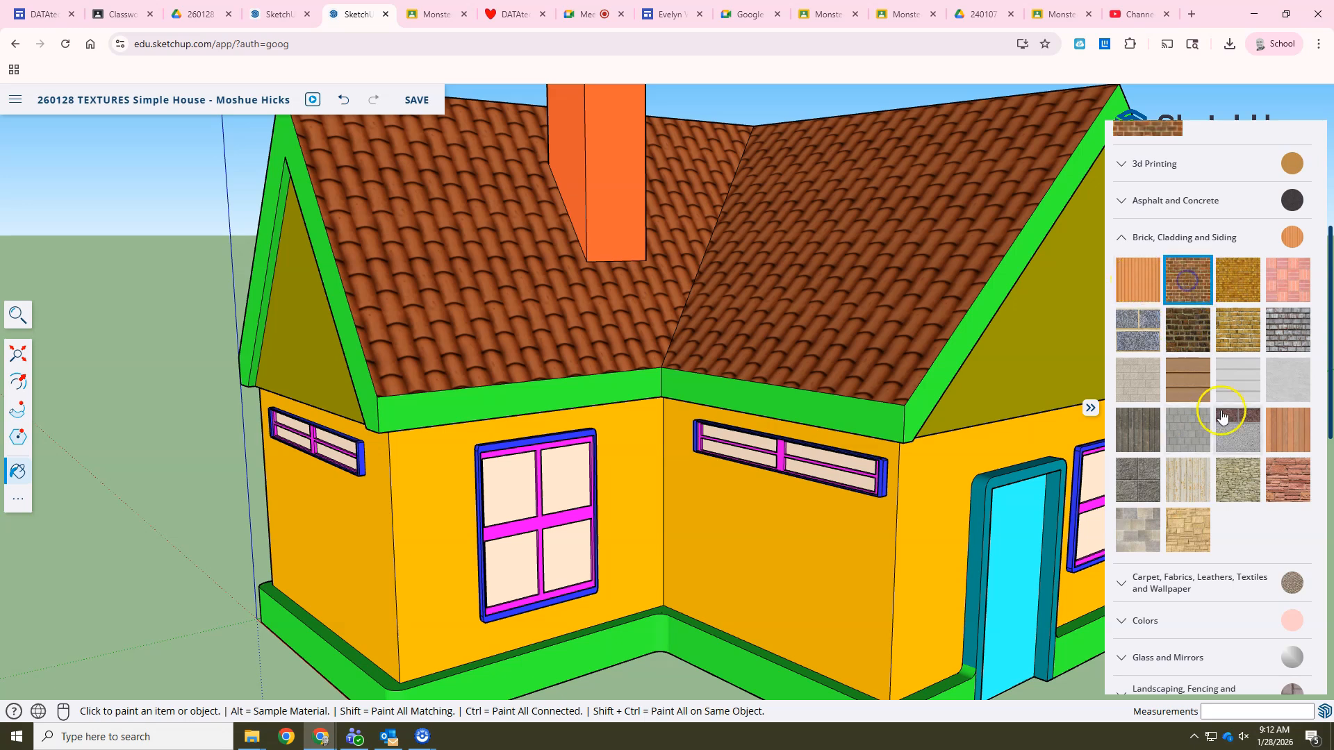
{"action": "left_click", "coordinate": [610, 167]}
Try the brick on all the yellow walls, then undo it to keep them yellow
{"action": "mouse_move", "coordinate": [607, 164]}
{"action": "middle_mouse_down"}
{"action": "mouse_move", "coordinate": [694, 292]}
{"action": "mouse_move", "coordinate": [839, 392]}
{"action": "mouse_move", "coordinate": [827, 364]}
{"action": "middle_mouse_up"}
{"action": "mouse_move", "coordinate": [685, 188]}
{"action": "middle_mouse_down"}
{"action": "mouse_move", "coordinate": [709, 298]}
{"action": "mouse_move", "coordinate": [556, 226]}
{"action": "mouse_move", "coordinate": [533, 195]}
{"action": "mouse_move", "coordinate": [575, 333]}
{"action": "mouse_move", "coordinate": [560, 396]}
{"action": "mouse_move", "coordinate": [560, 313]}
{"action": "mouse_move", "coordinate": [580, 324]}
{"action": "middle_mouse_up"}
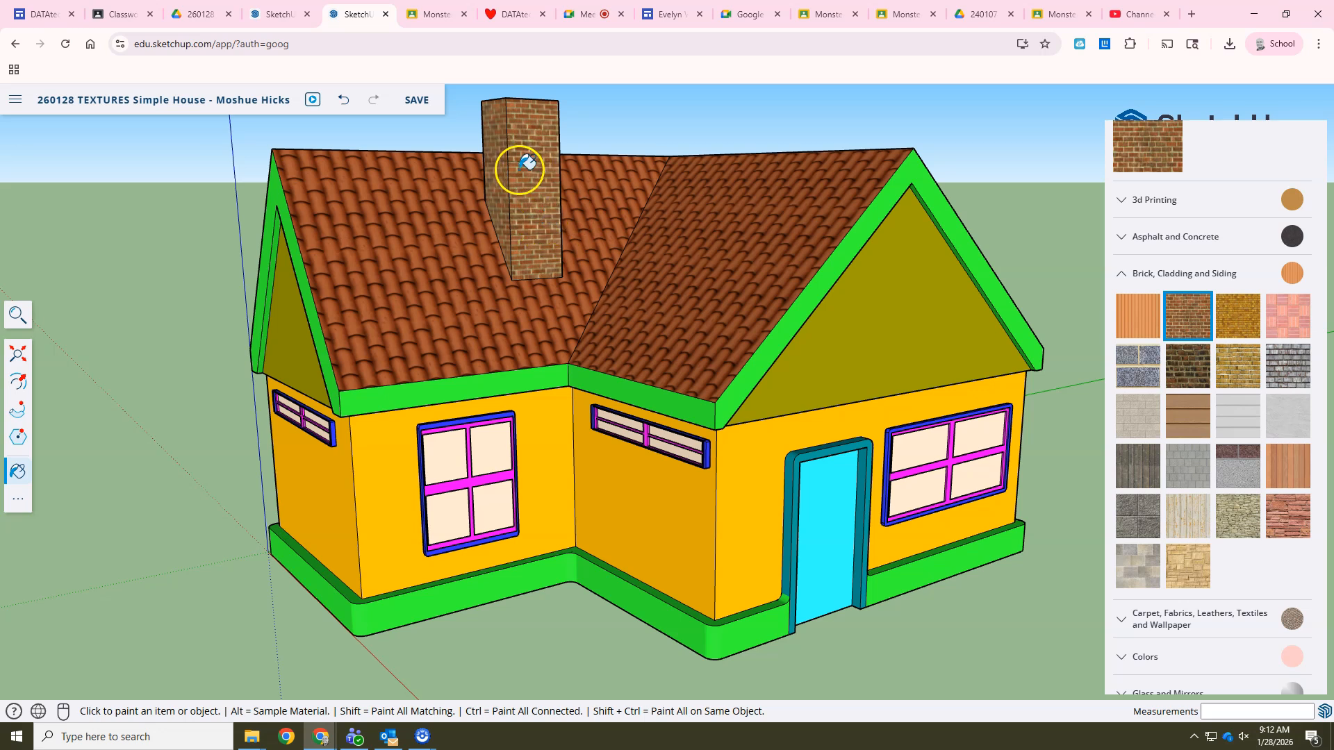
{"action": "left_click", "coordinate": [643, 473], "text": "shift"}
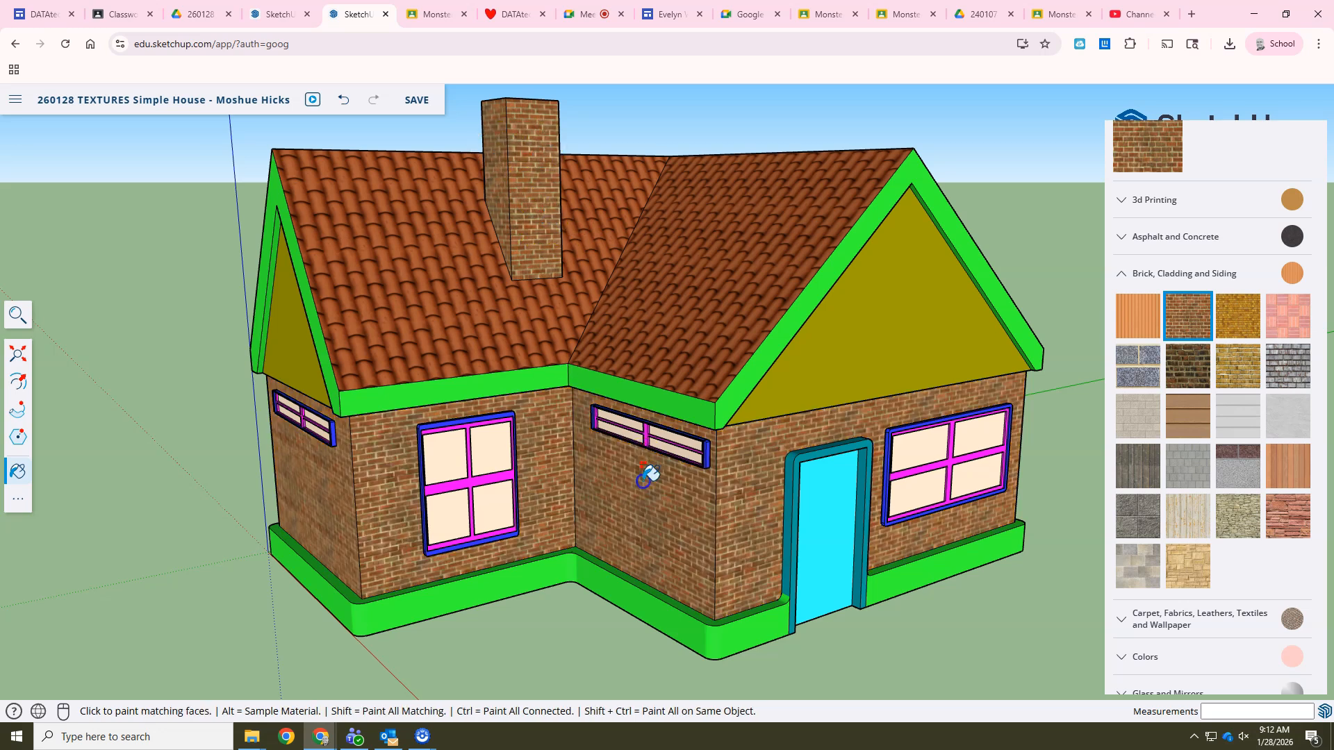
{"action": "left_click", "coordinate": [601, 443]}
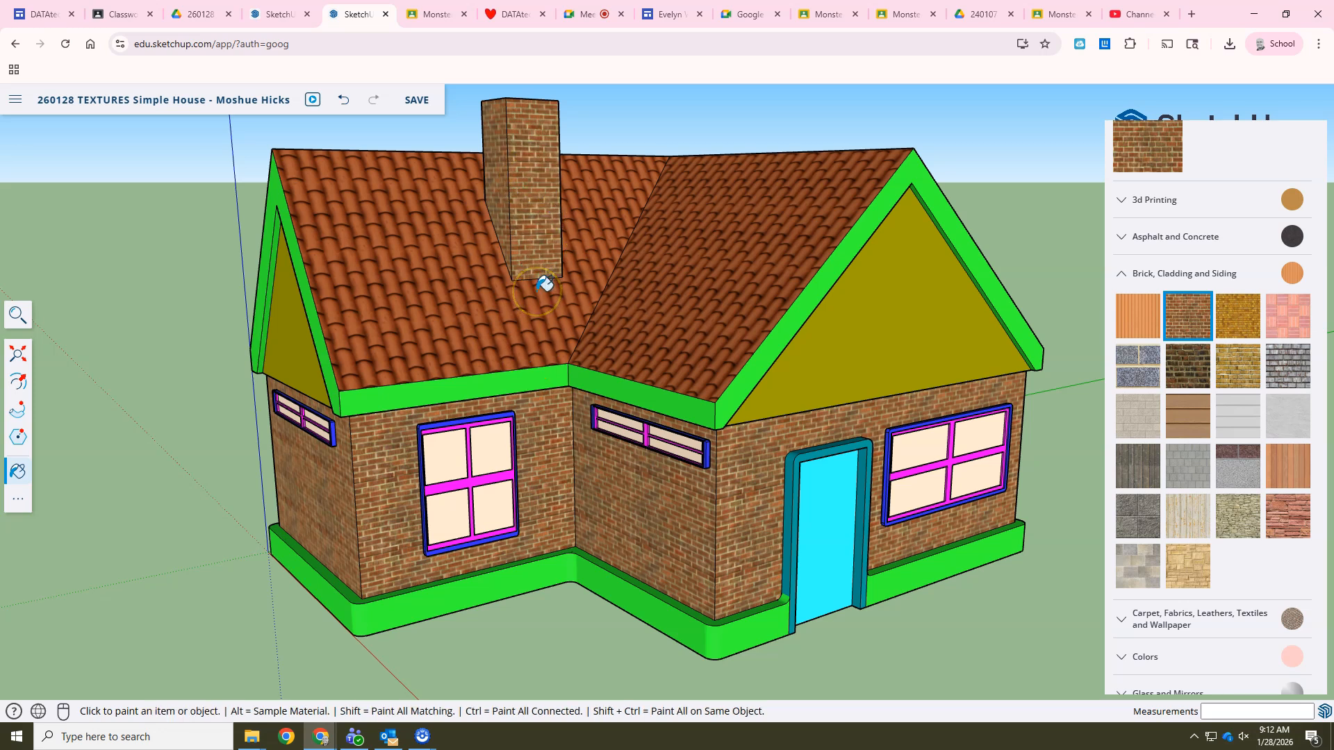
{"action": "key", "text": "ctrl+z"}
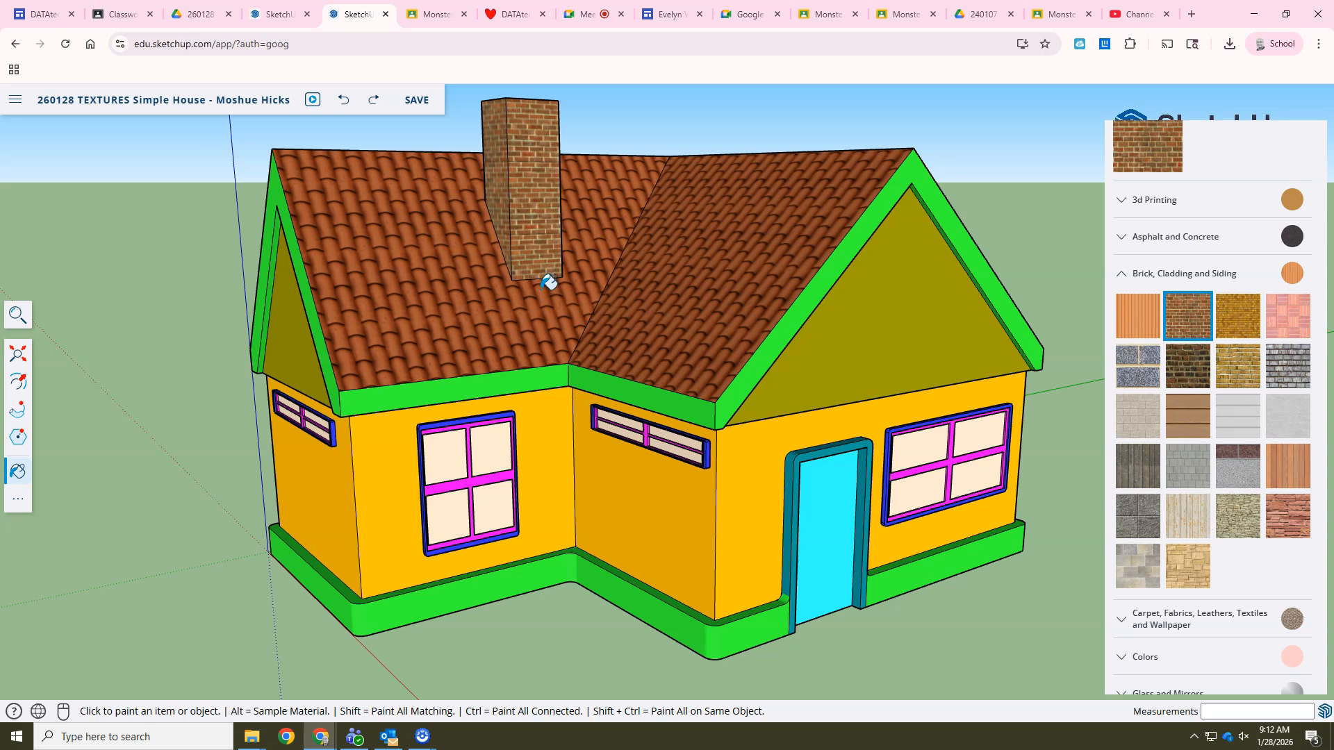
{"action": "middle_click_drag", "start_coordinate": [539, 262], "coordinate": [637, 319]}
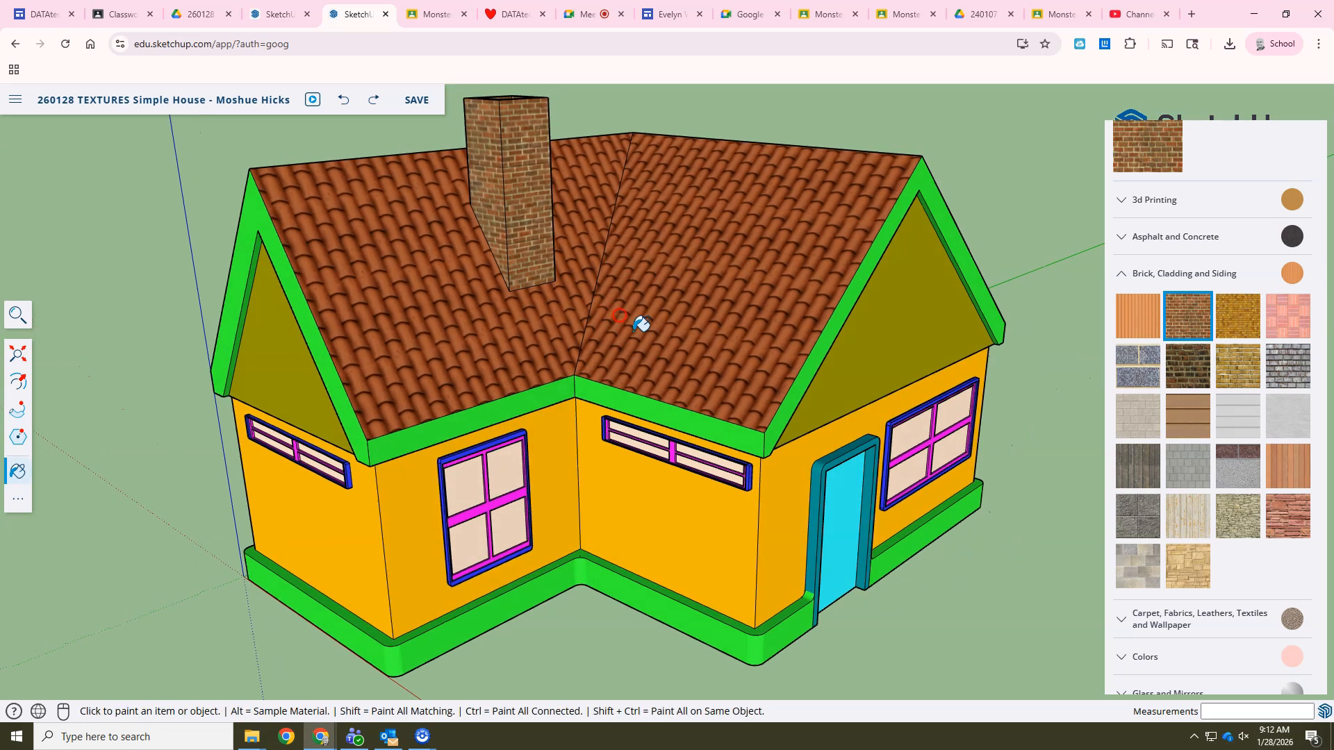
Paint all walls with Stone Sandstone Ashlar Light and open that material's settings
{"action": "left_click", "coordinate": [1197, 555]}
{"action": "left_click", "coordinate": [660, 515], "text": "shift"}
{"action": "middle_click_drag", "start_coordinate": [713, 515], "coordinate": [554, 421]}
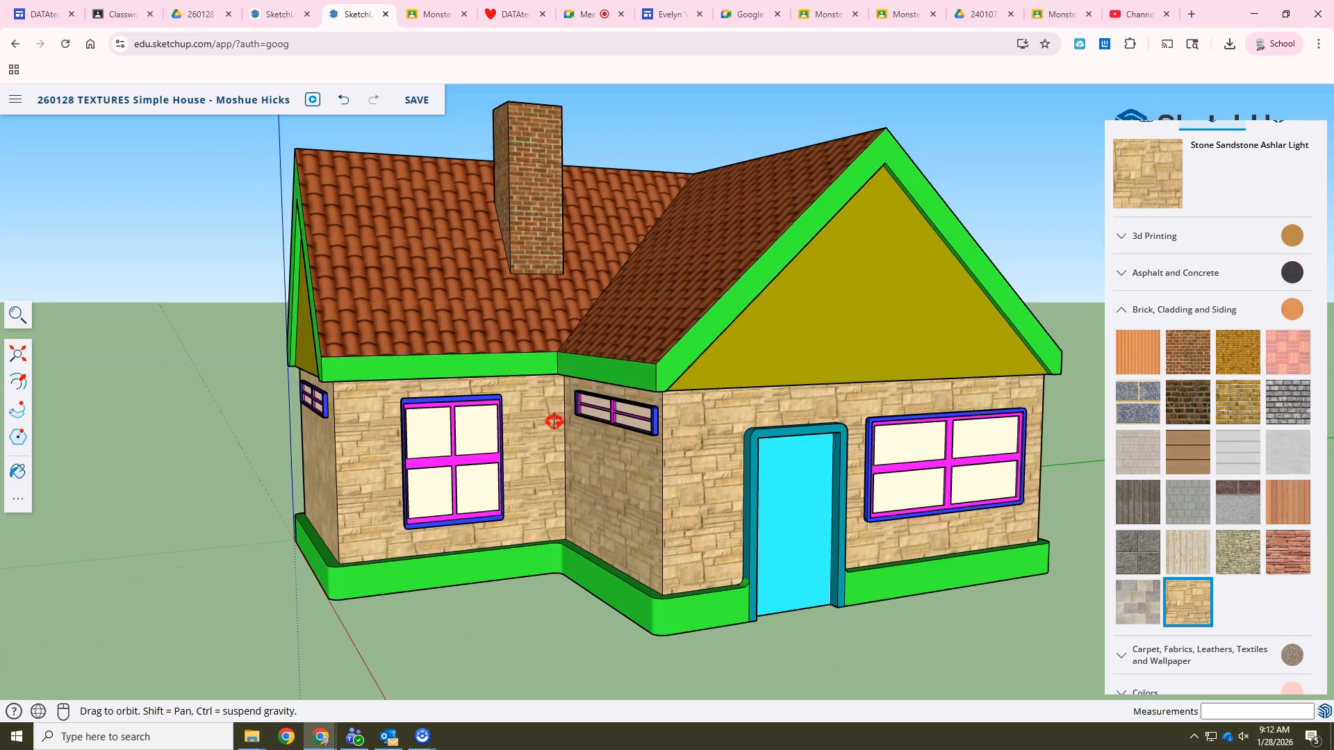
{"action": "scroll", "coordinate": [601, 452], "scroll_direction": "up", "scroll_amount": 3}
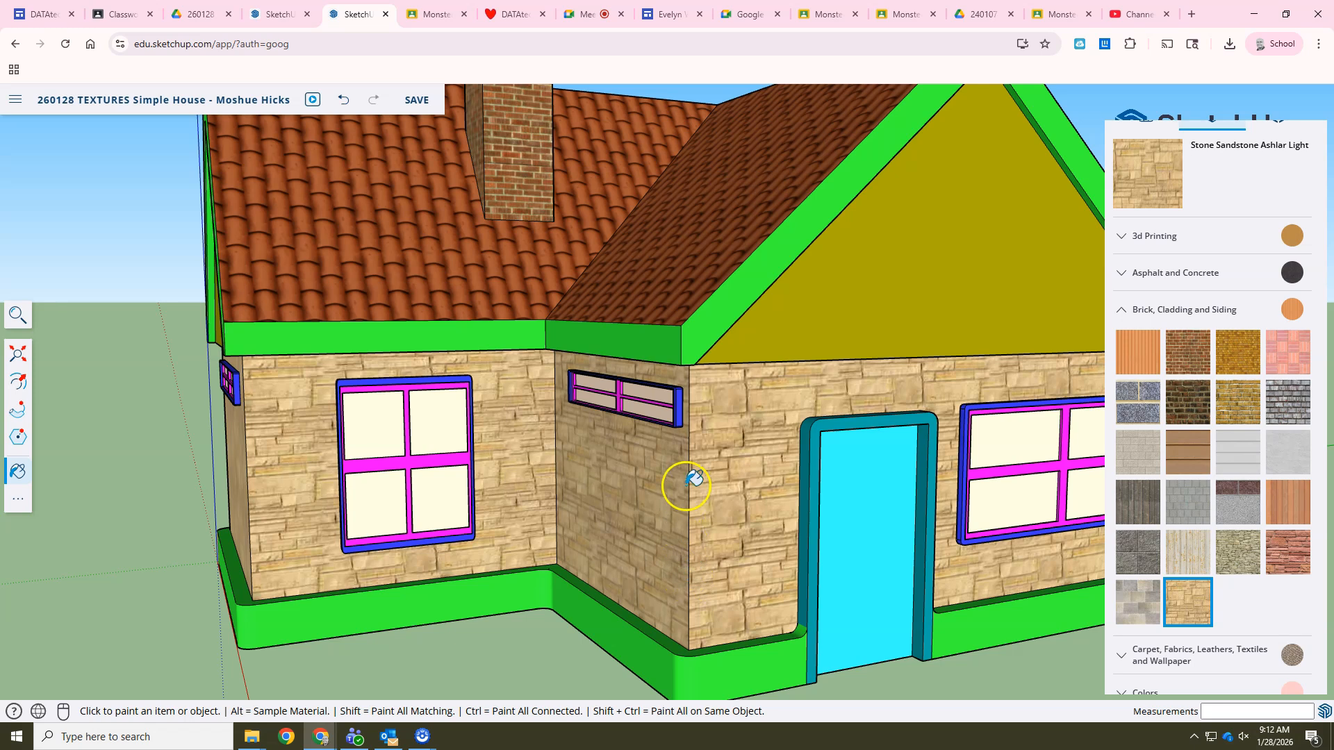
{"action": "scroll", "coordinate": [1240, 407], "scroll_direction": "up", "scroll_amount": 3}
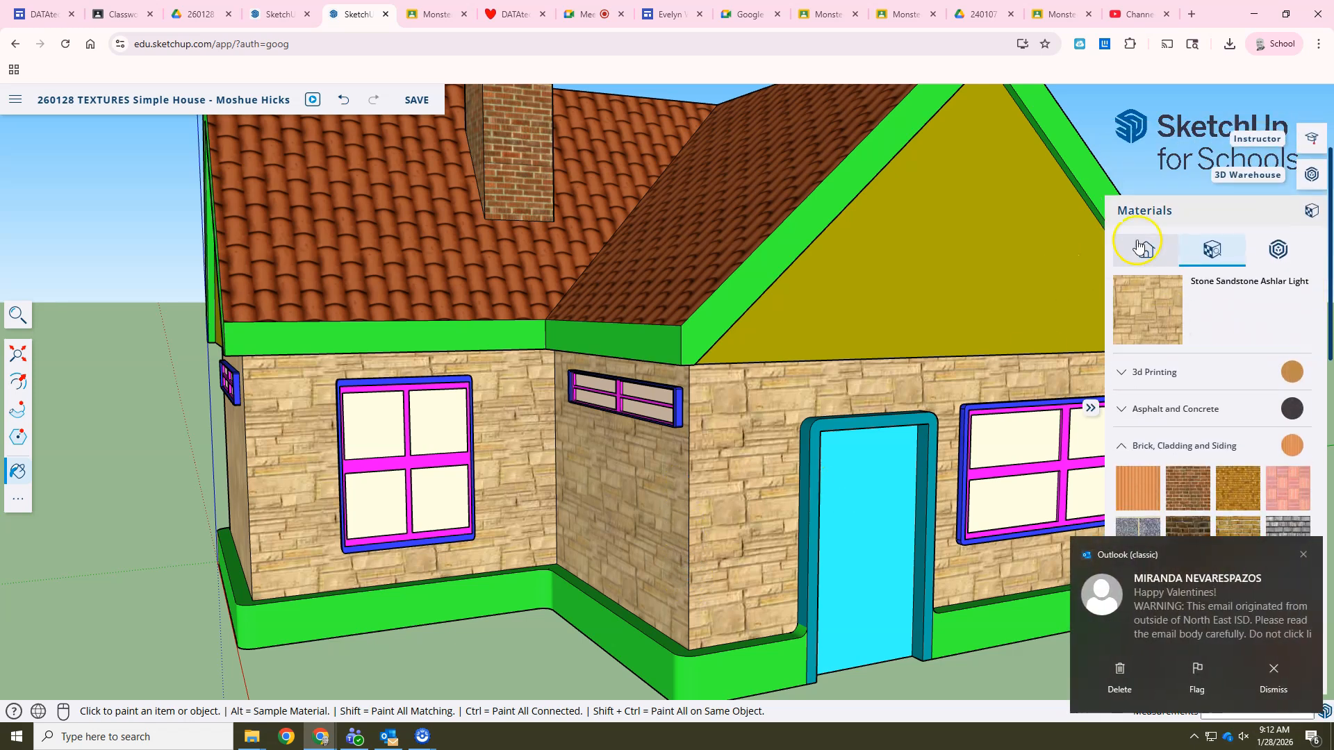
{"action": "left_click", "coordinate": [1145, 250]}
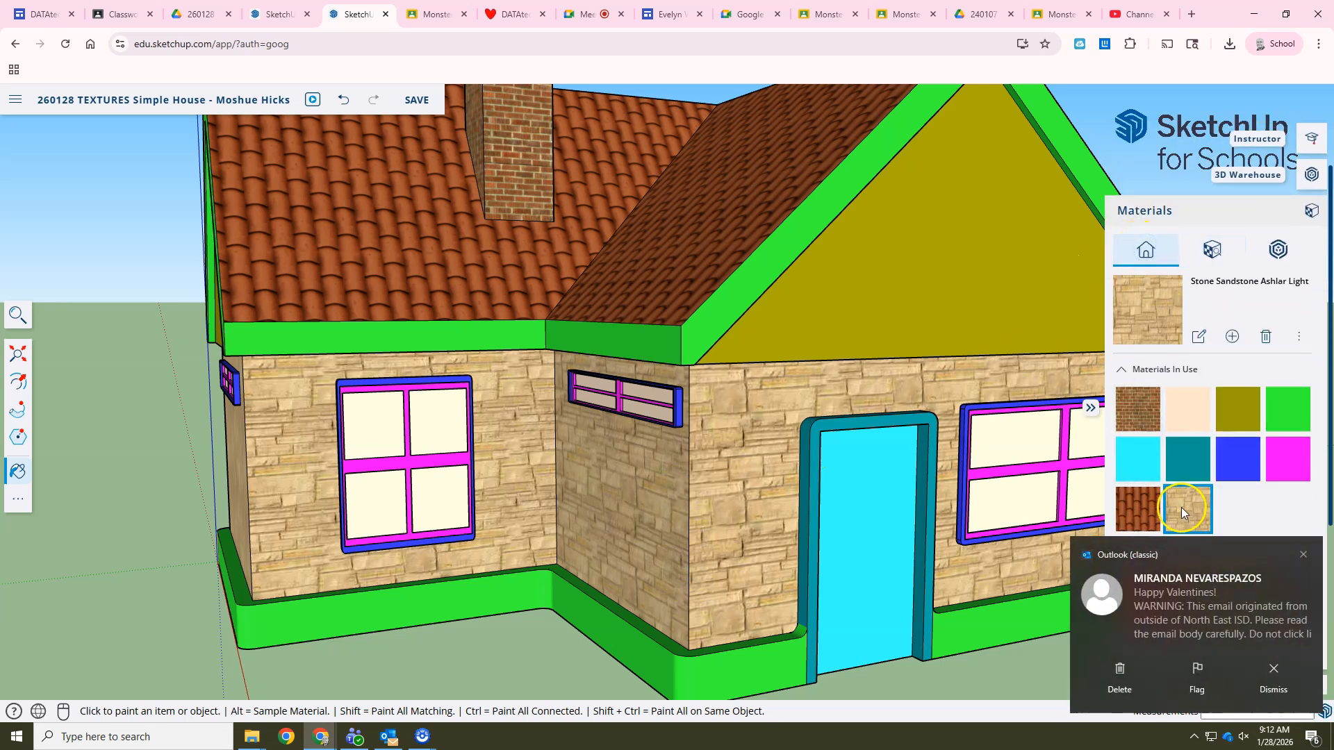
{"action": "left_click", "coordinate": [1200, 339]}
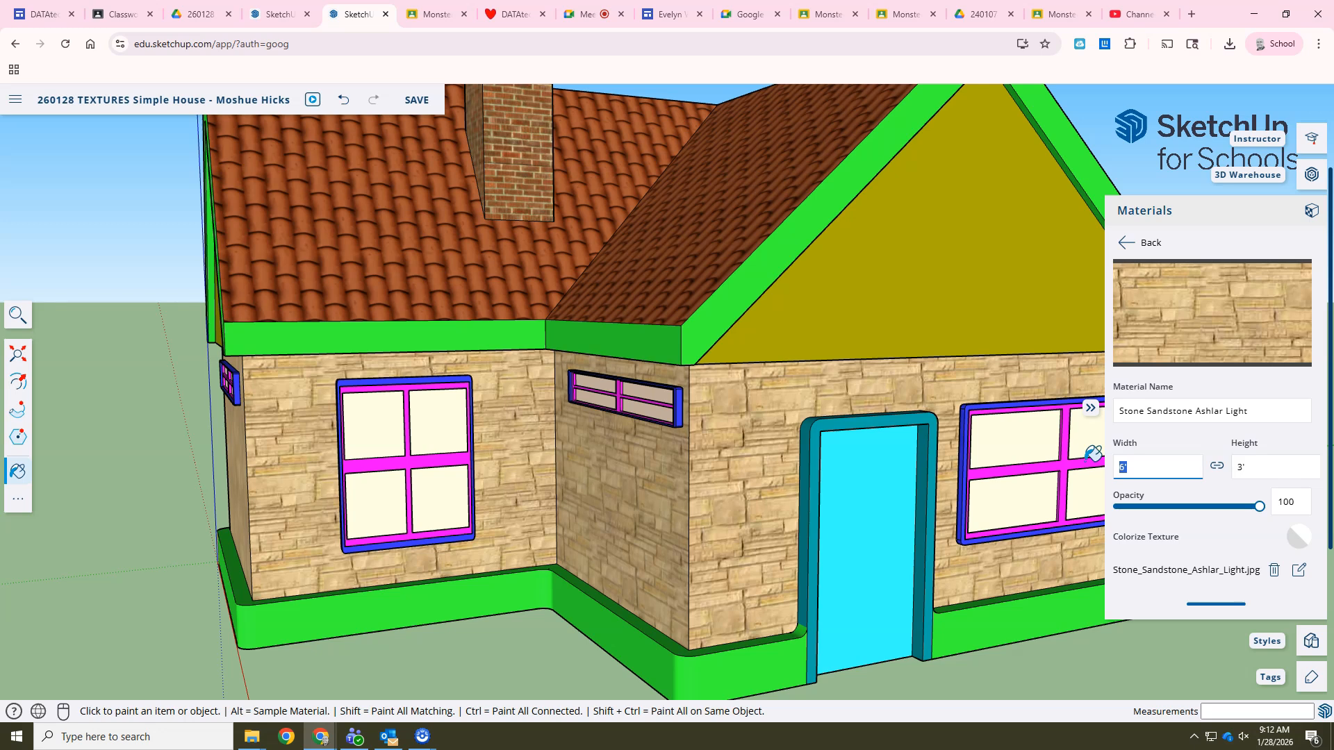
Set the sandstone texture width to 4' (2' high) and try the opacity slider, keeping 100
{"action": "type", "text": "4'"}
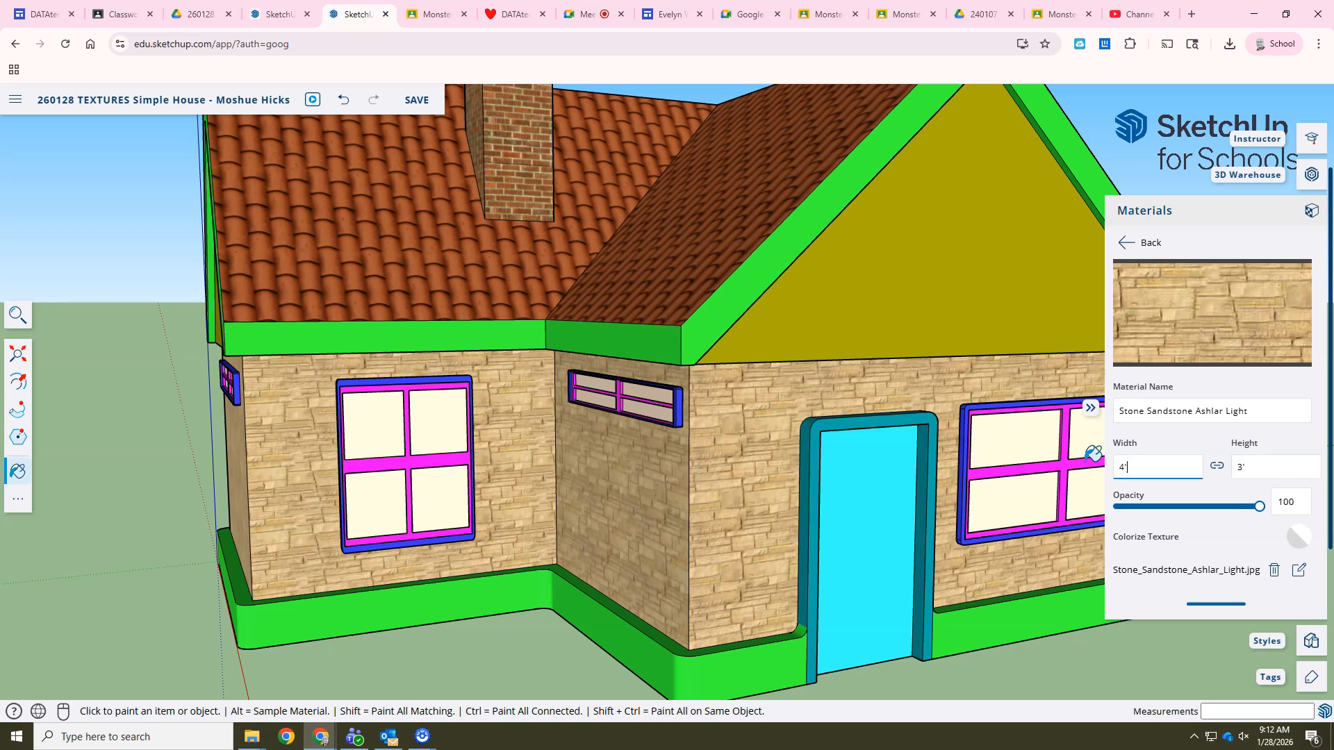
{"action": "left_click", "coordinate": [1260, 508]}
{"action": "left_click_drag", "start_coordinate": [1259, 508], "coordinate": [1296, 513]}
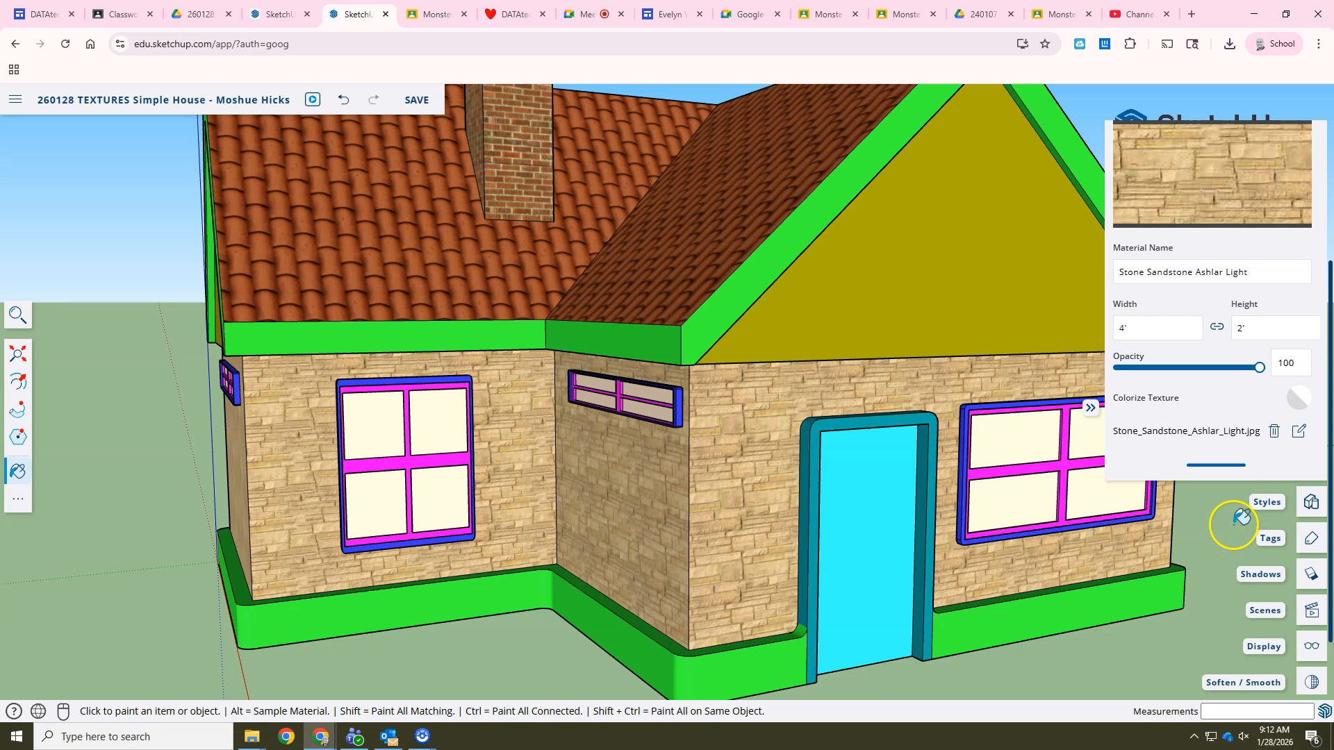
Colorize the sandstone texture, adjusting hue and lightness to the pinkish-red #CA726B
{"action": "left_click", "coordinate": [1300, 398]}
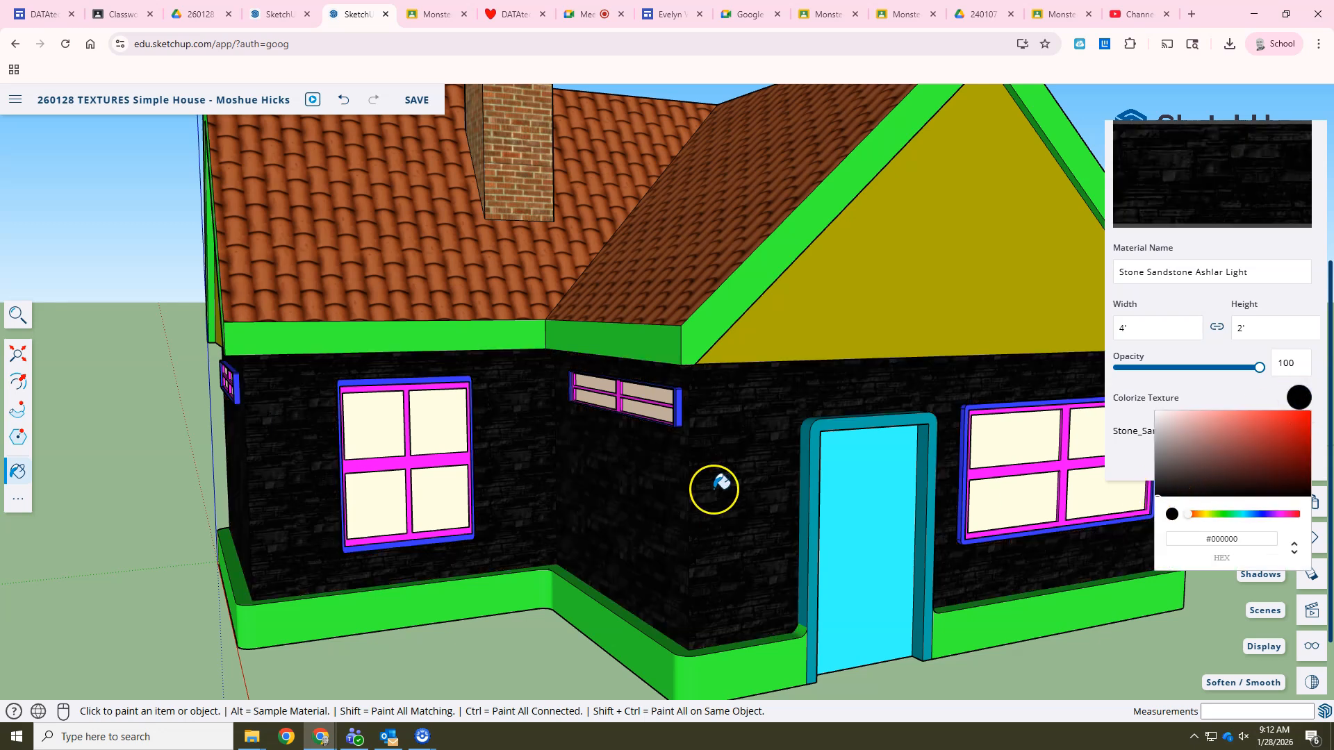
{"action": "middle_click_drag", "start_coordinate": [699, 486], "coordinate": [834, 500]}
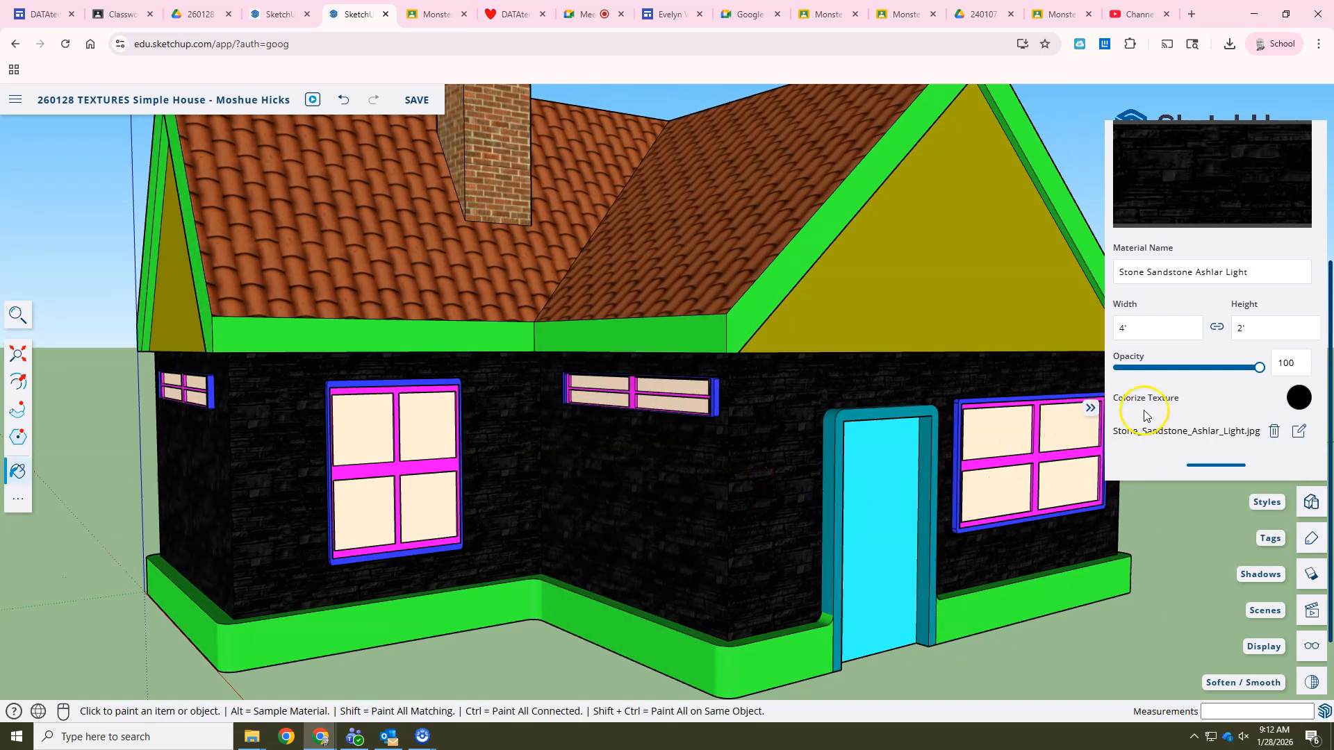
{"action": "left_click", "coordinate": [1289, 406]}
{"action": "left_click", "coordinate": [1192, 514]}
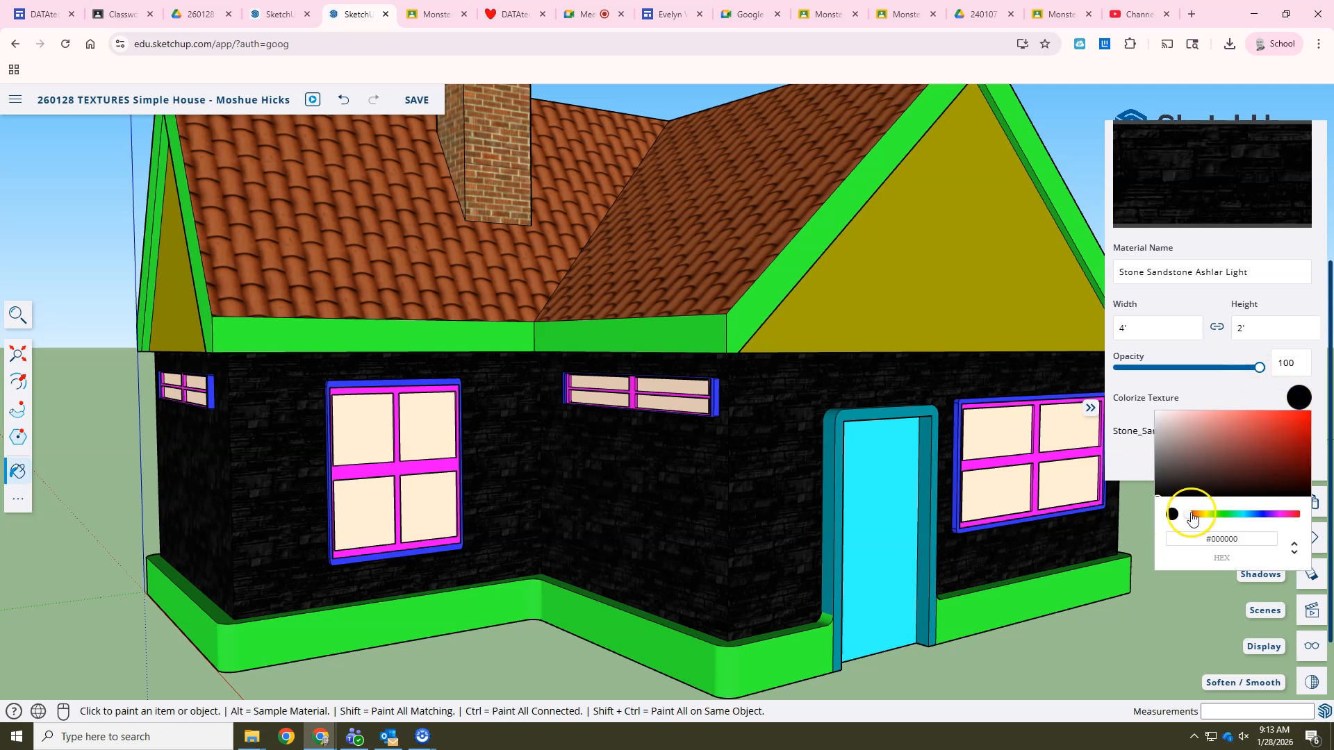
{"action": "left_click_drag", "start_coordinate": [1194, 515], "coordinate": [1225, 445]}
{"action": "left_click_drag", "start_coordinate": [1190, 515], "coordinate": [1198, 518]}
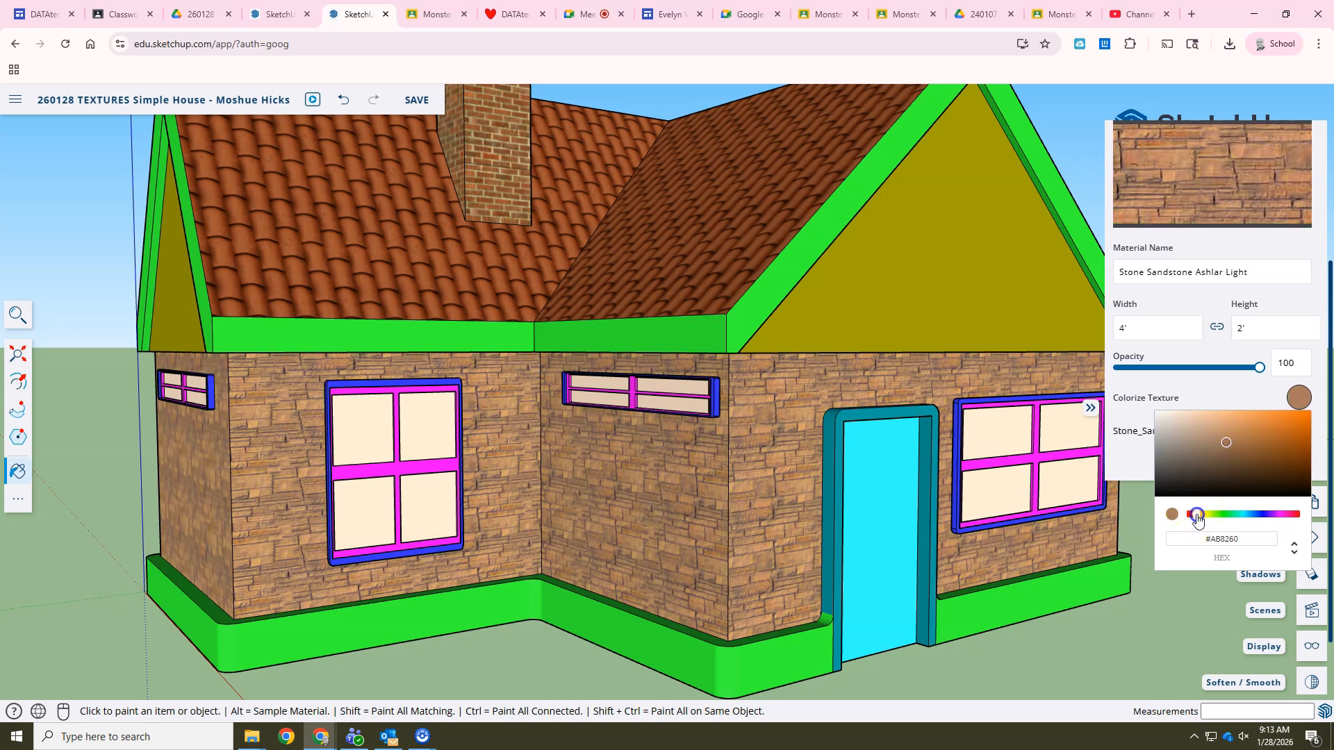
{"action": "left_click_drag", "start_coordinate": [1221, 447], "coordinate": [1230, 434]}
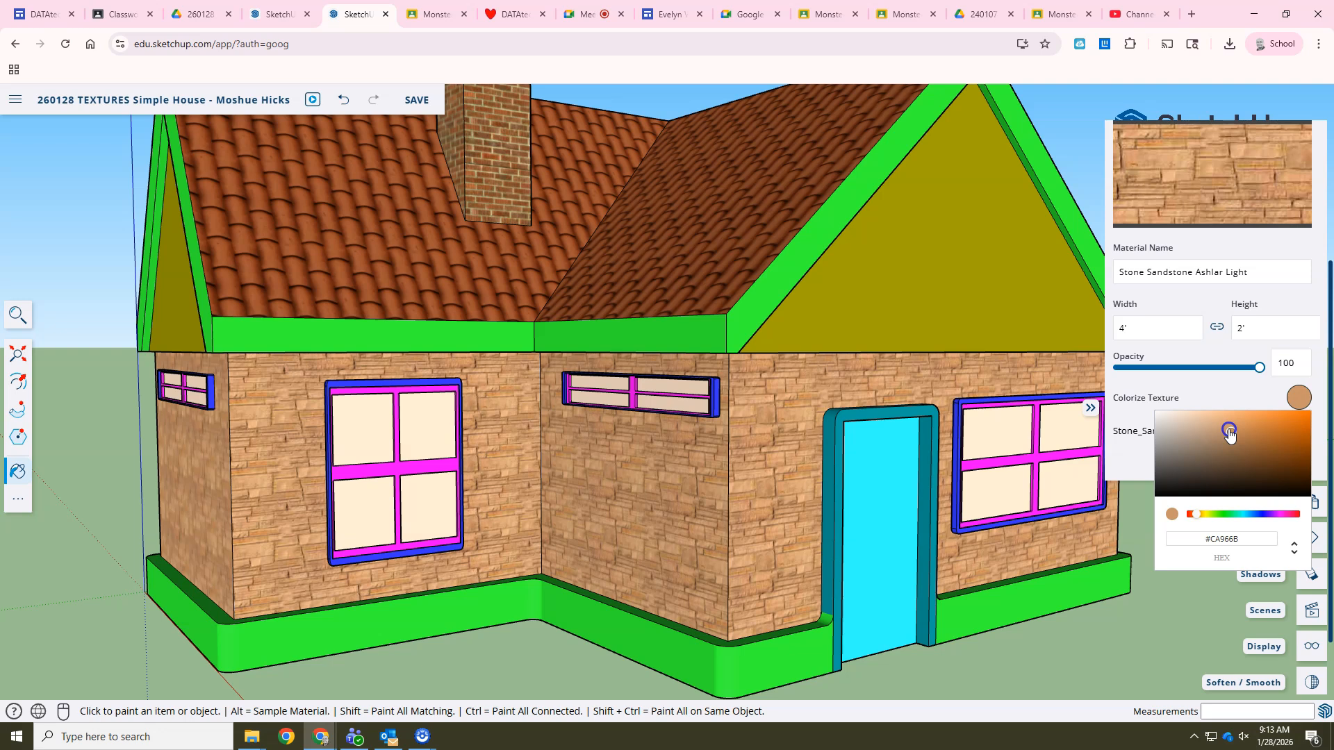
{"action": "left_click_drag", "start_coordinate": [1191, 515], "coordinate": [1191, 520]}
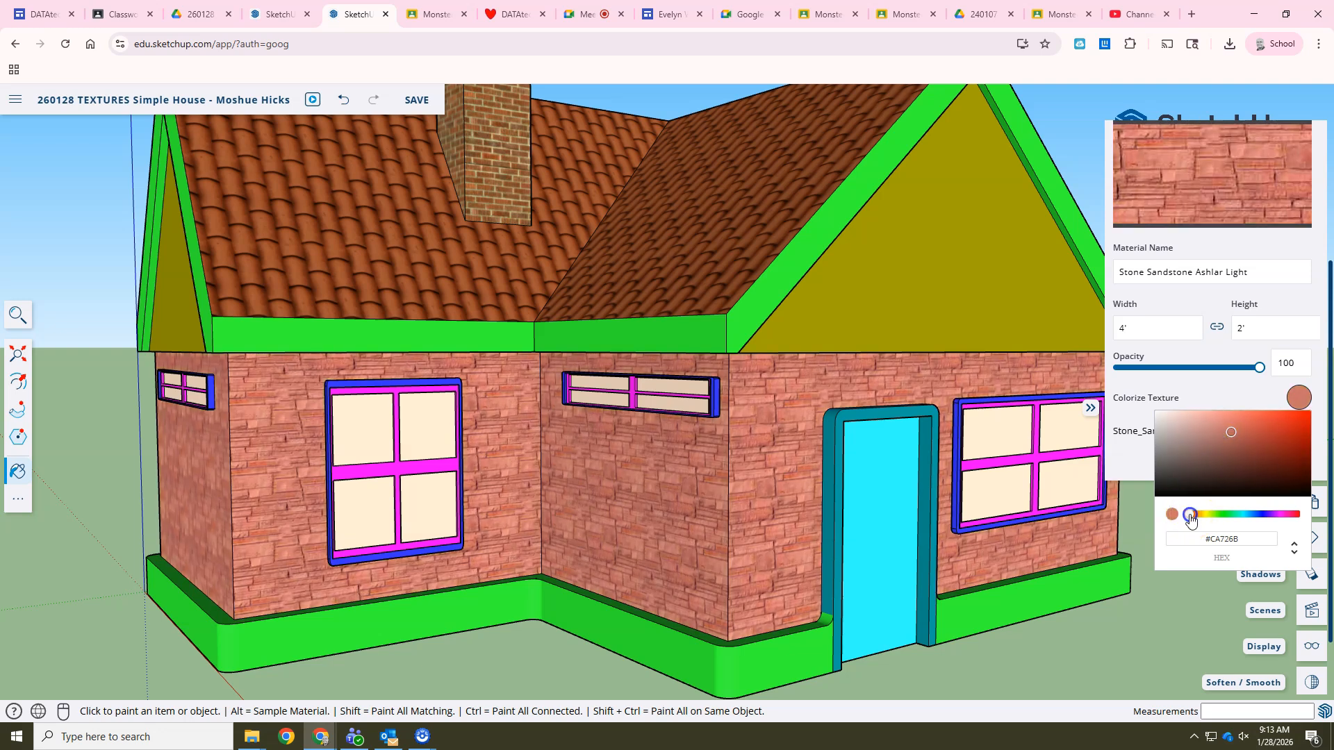
Switch to the Select tool and orbit around to inspect the reddish walls
{"action": "key", "text": "space"}
{"action": "middle_click_drag", "start_coordinate": [1075, 613], "coordinate": [917, 556]}
{"action": "scroll", "coordinate": [923, 554], "scroll_direction": "up", "scroll_amount": 3}
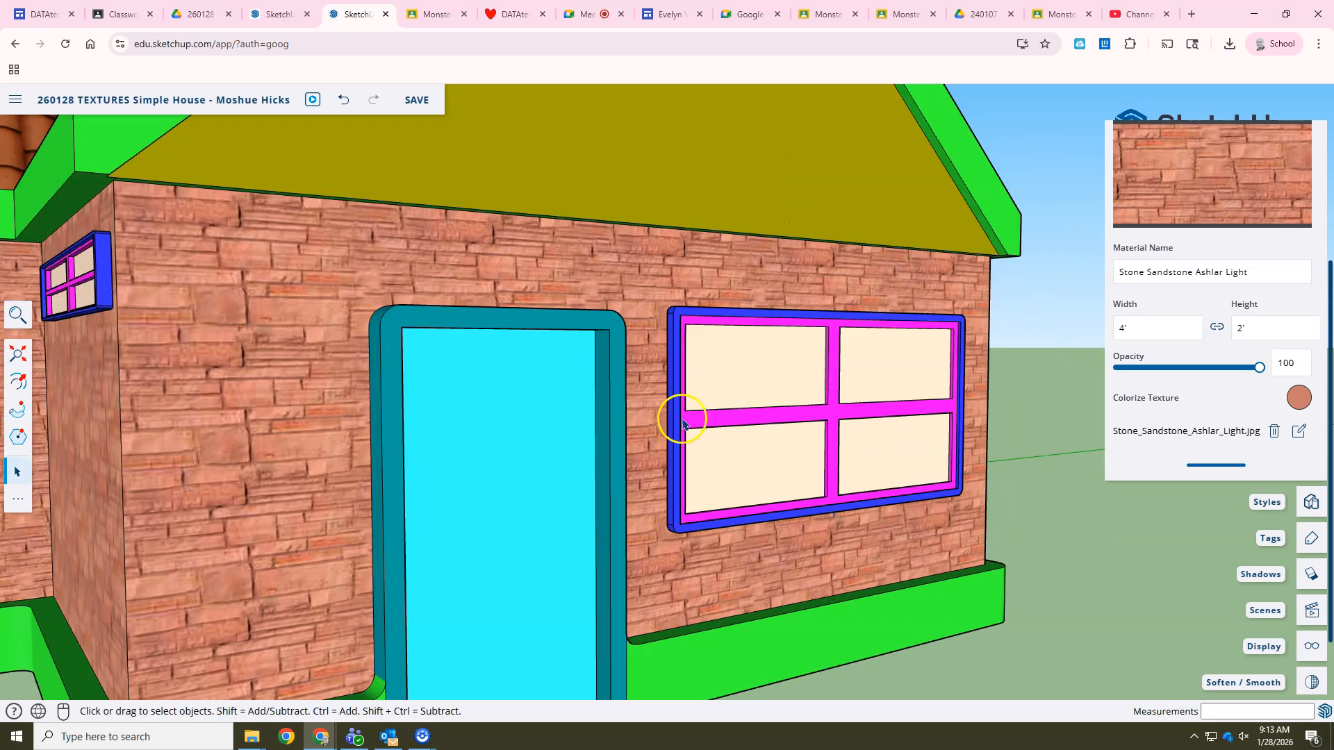
{"action": "middle_click_drag", "start_coordinate": [512, 431], "coordinate": [631, 347]}
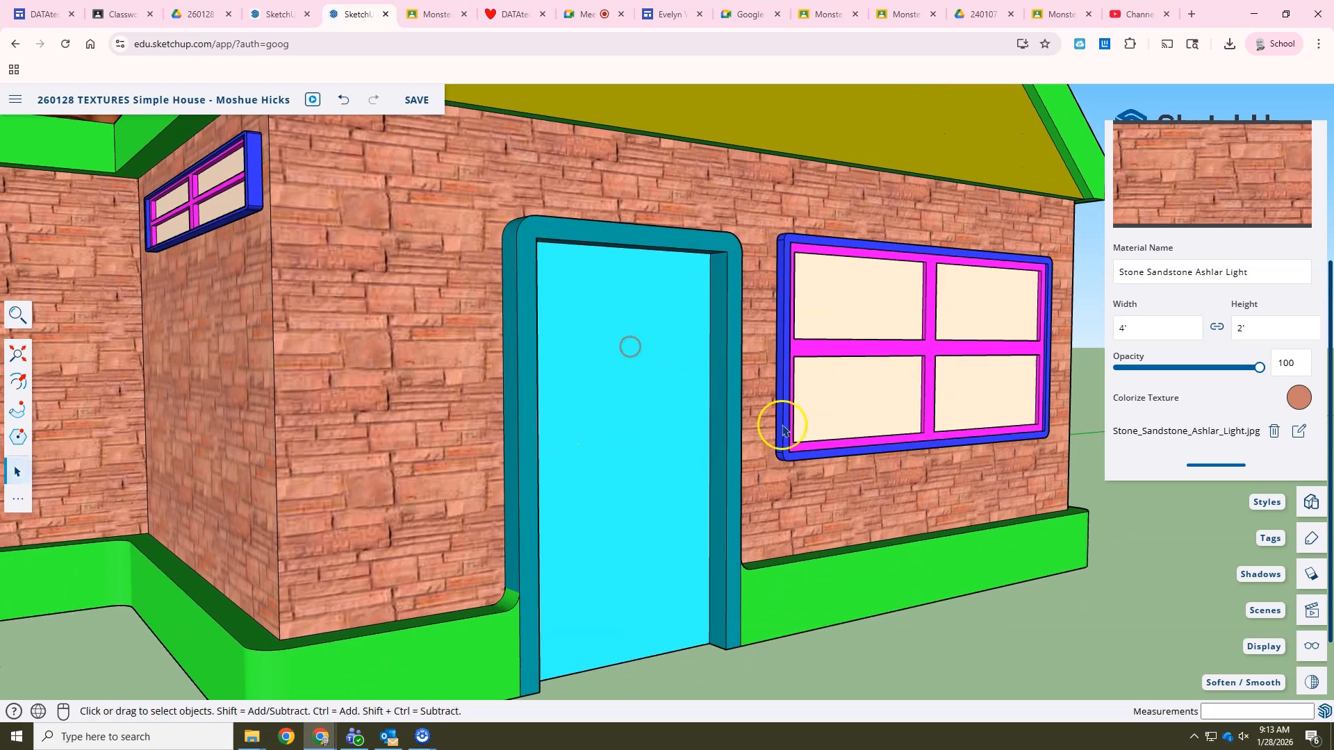
{"action": "scroll", "coordinate": [1190, 417], "scroll_direction": "up", "scroll_amount": 3}
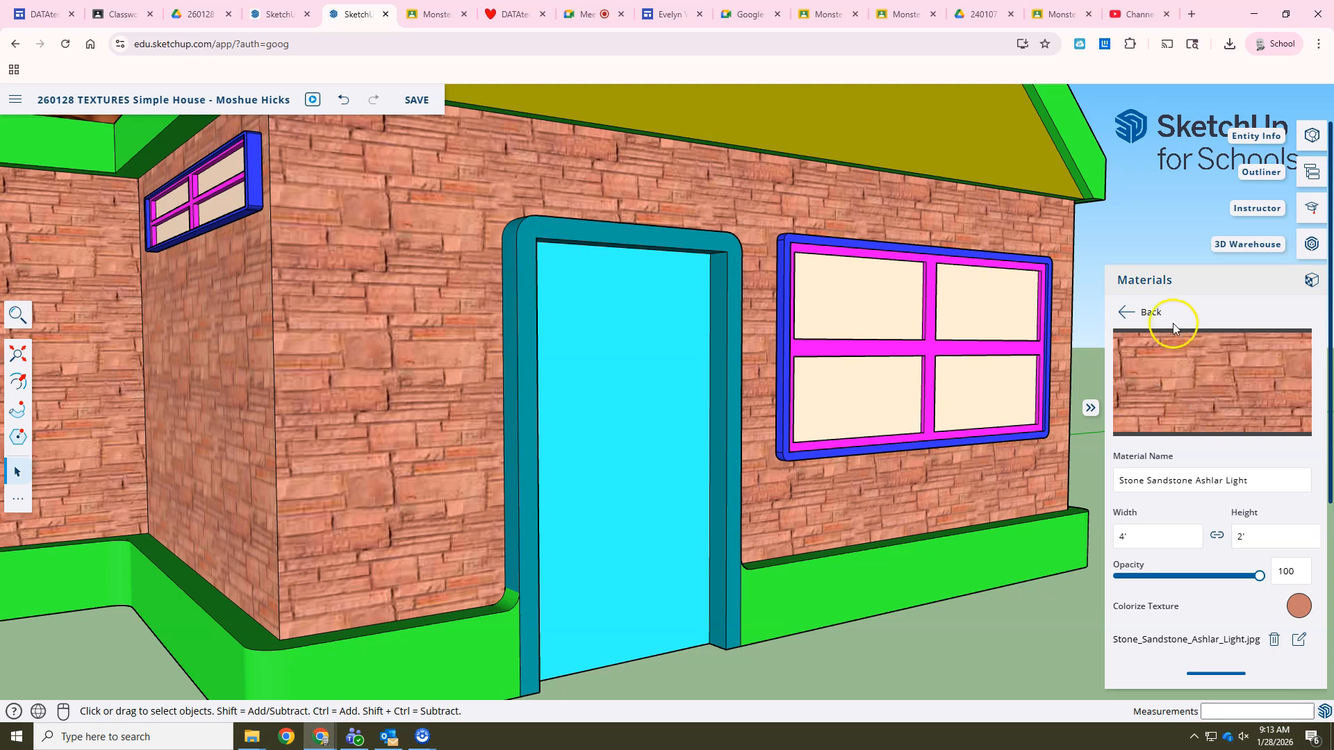
Paint the front door with the cherry wood material from the Wood category
{"action": "left_click", "coordinate": [1148, 312]}
{"action": "scroll", "coordinate": [1229, 444], "scroll_direction": "down", "scroll_amount": 5}
{"action": "scroll", "coordinate": [1242, 304], "scroll_direction": "up", "scroll_amount": 2}
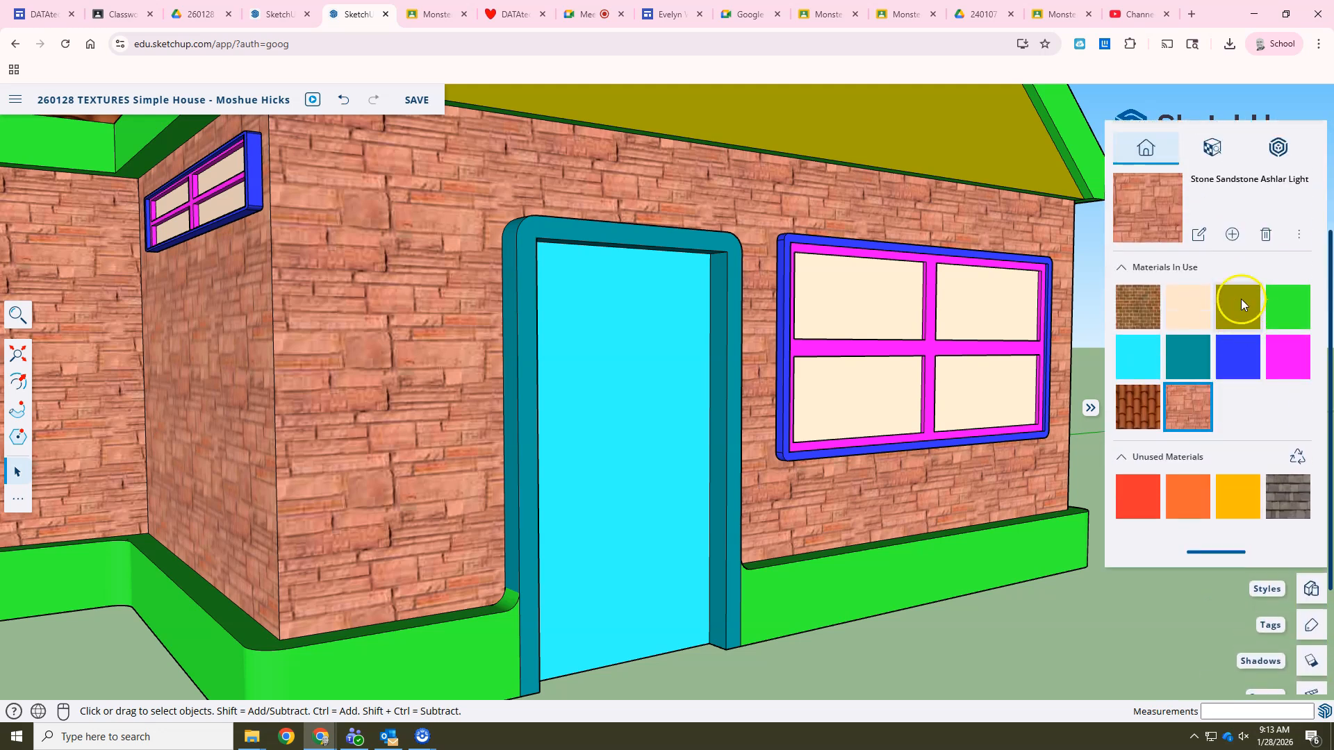
{"action": "scroll", "coordinate": [1242, 303], "scroll_direction": "up", "scroll_amount": 3}
{"action": "left_click", "coordinate": [1217, 319]}
{"action": "scroll", "coordinate": [1232, 530], "scroll_direction": "down", "scroll_amount": 4}
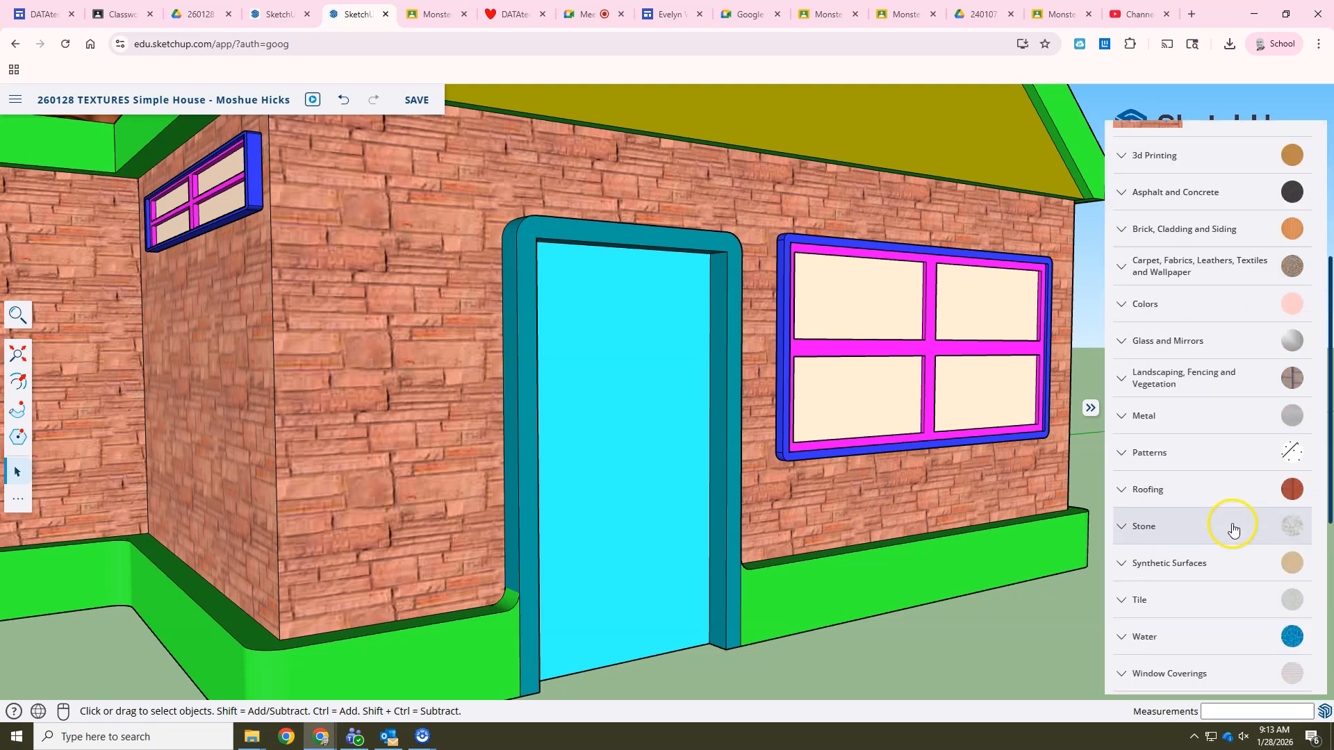
{"action": "scroll", "coordinate": [1232, 531], "scroll_direction": "down", "scroll_amount": 5}
{"action": "left_click", "coordinate": [1122, 342]}
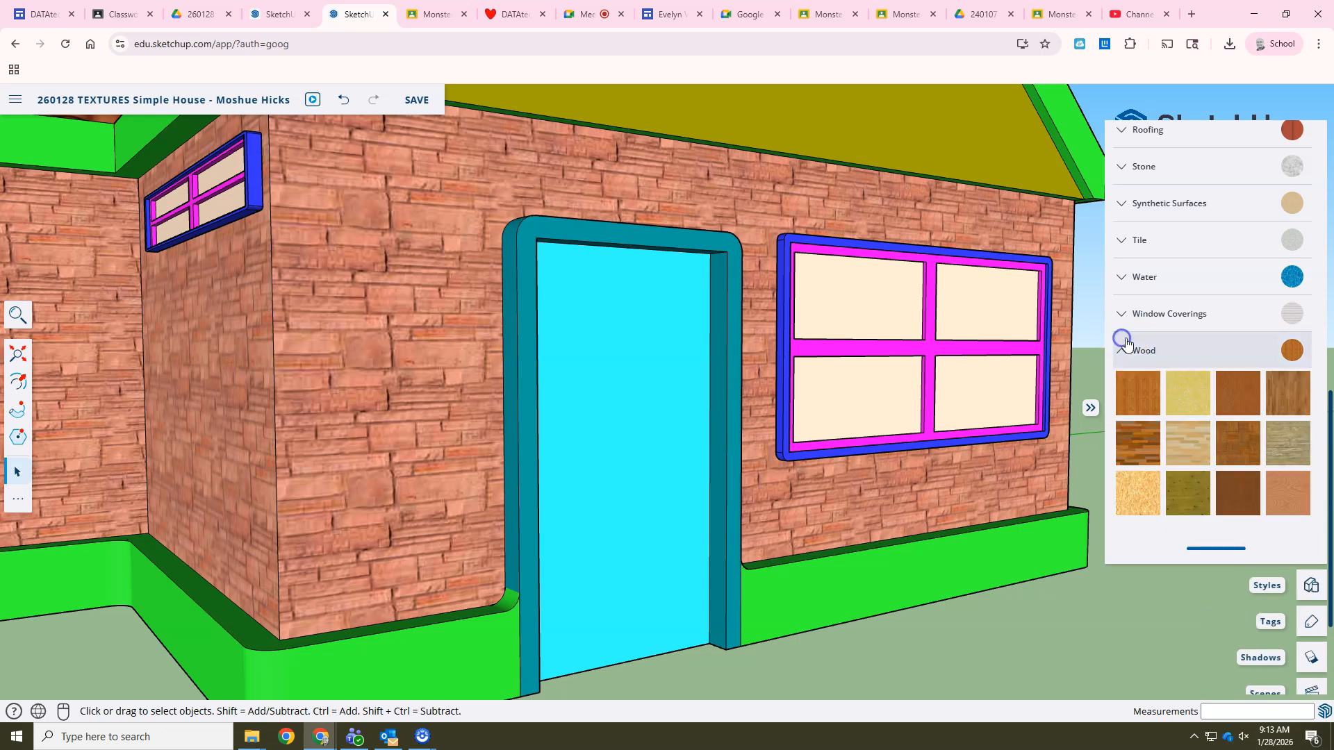
{"action": "left_click", "coordinate": [1221, 416]}
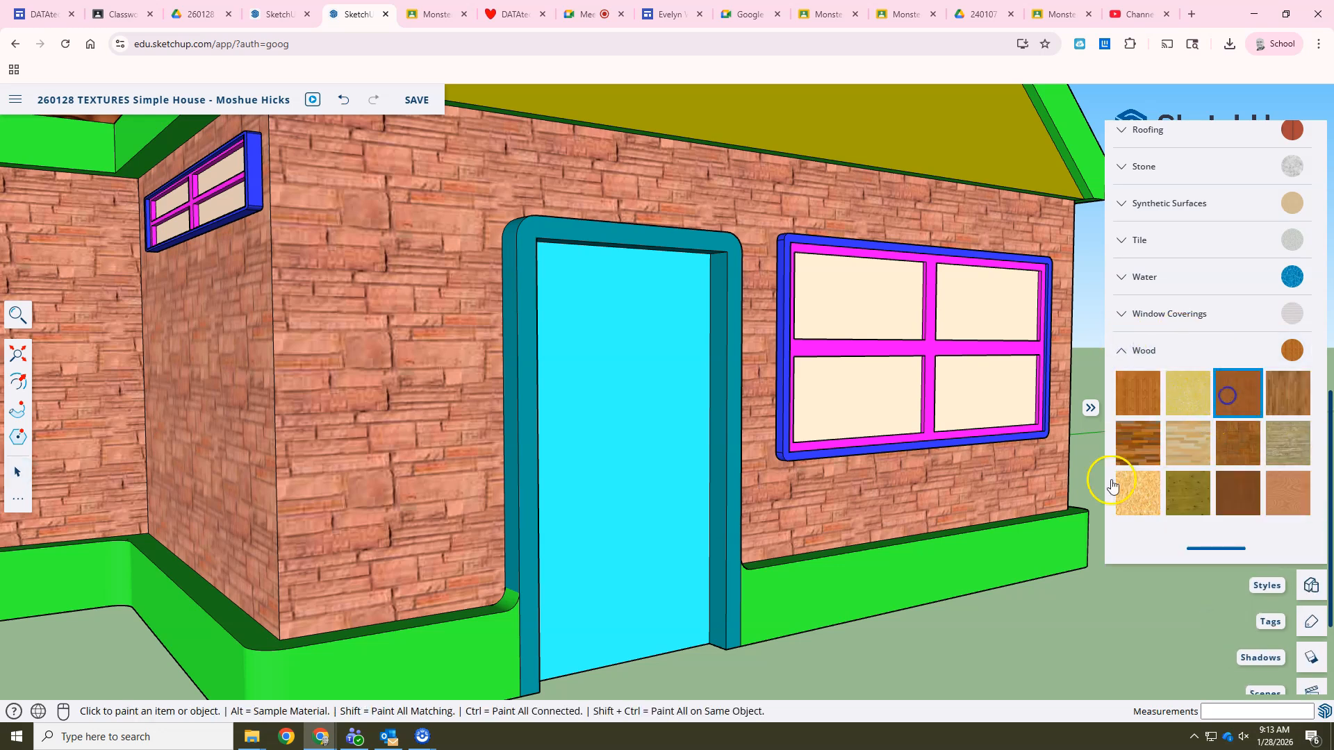
{"action": "left_click", "coordinate": [648, 425]}
{"action": "mouse_move", "coordinate": [789, 536]}
{"action": "middle_mouse_down"}
{"action": "mouse_move", "coordinate": [628, 477]}
{"action": "mouse_move", "coordinate": [527, 478]}
{"action": "mouse_move", "coordinate": [753, 468]}
{"action": "middle_mouse_up"}
Paint the teal door frame in a darker brown wood and orbit to inspect the house
{"action": "left_click", "coordinate": [1244, 534]}
{"action": "left_click", "coordinate": [516, 403]}
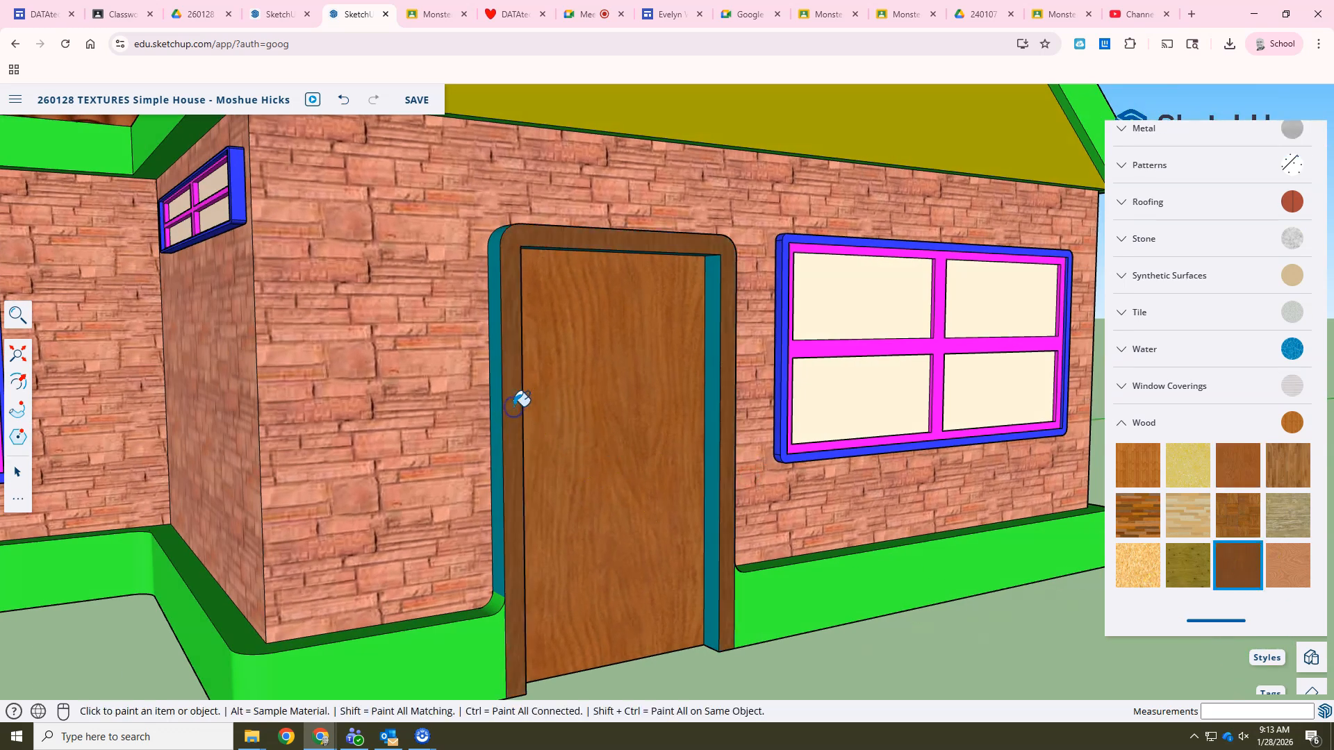
{"action": "left_click", "coordinate": [505, 401]}
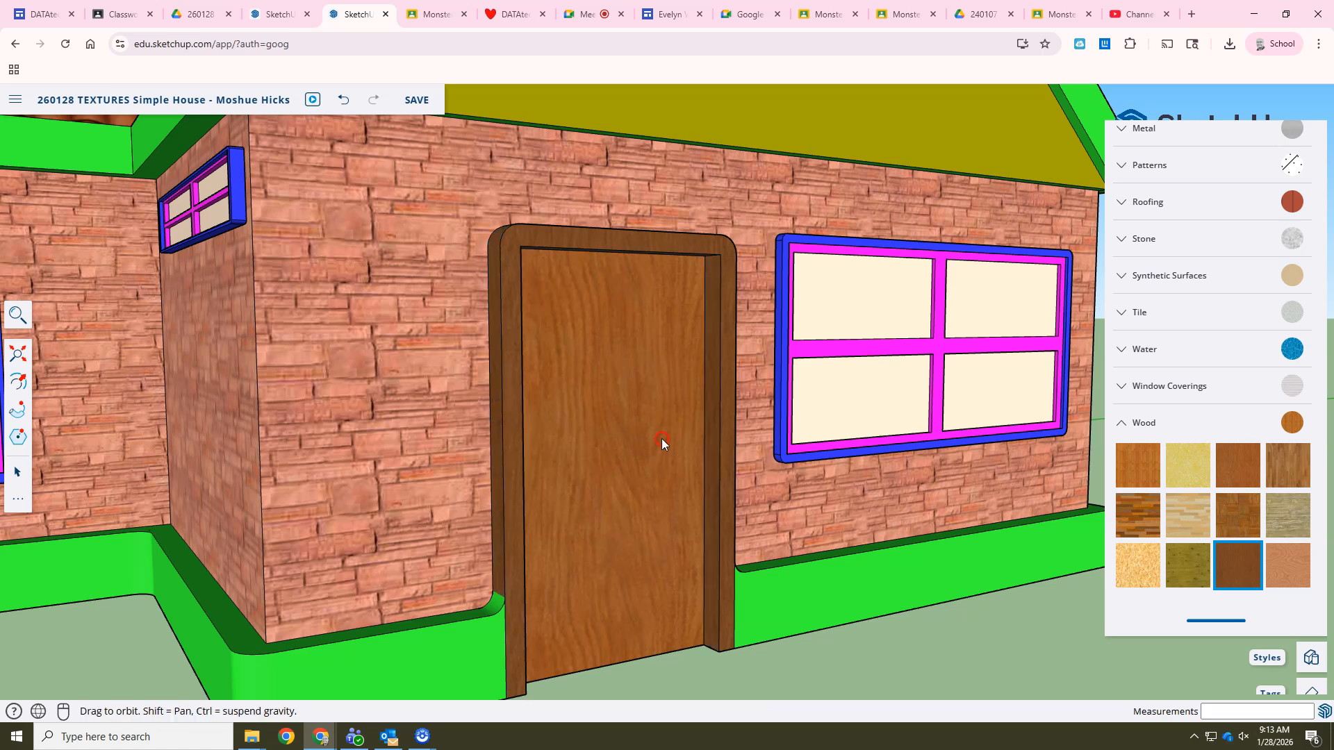
{"action": "middle_click_drag", "start_coordinate": [662, 439], "coordinate": [413, 435]}
{"action": "middle_click_drag", "start_coordinate": [715, 438], "coordinate": [950, 457]}
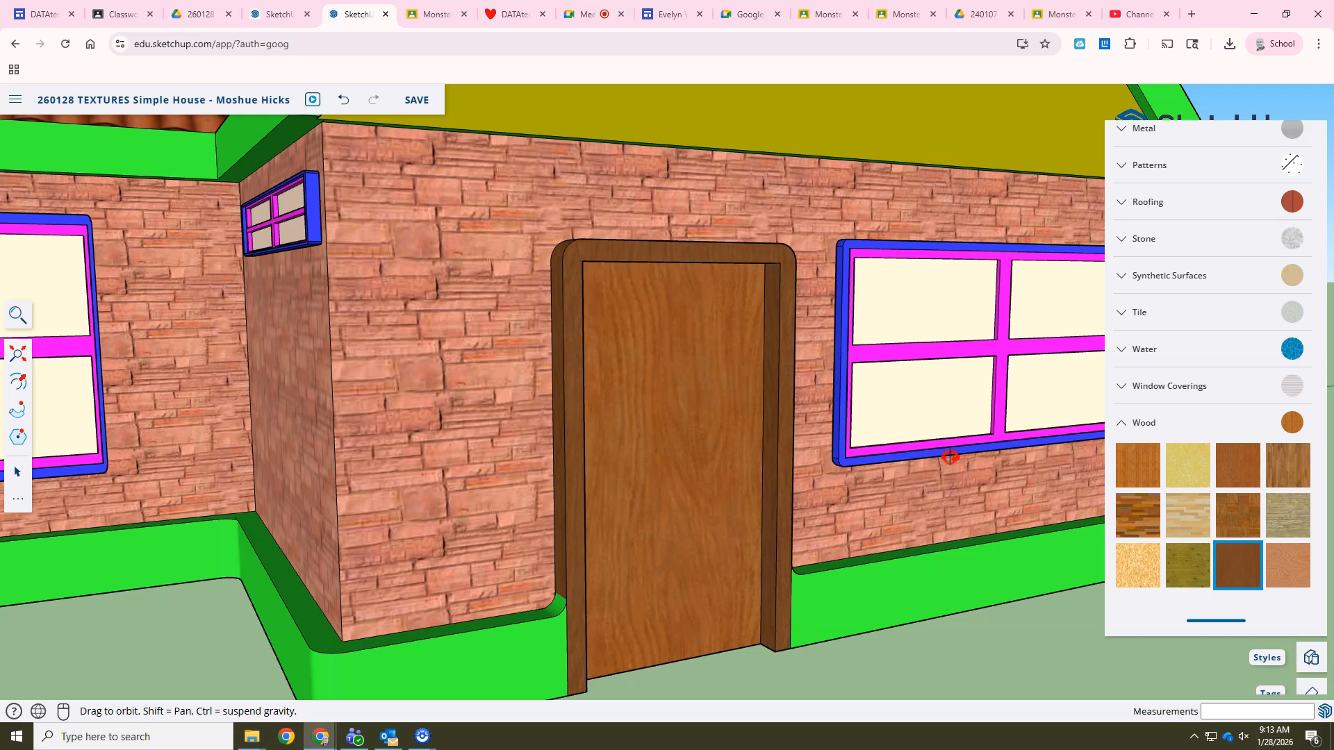
{"action": "scroll", "coordinate": [750, 456], "scroll_direction": "down", "scroll_amount": 6}
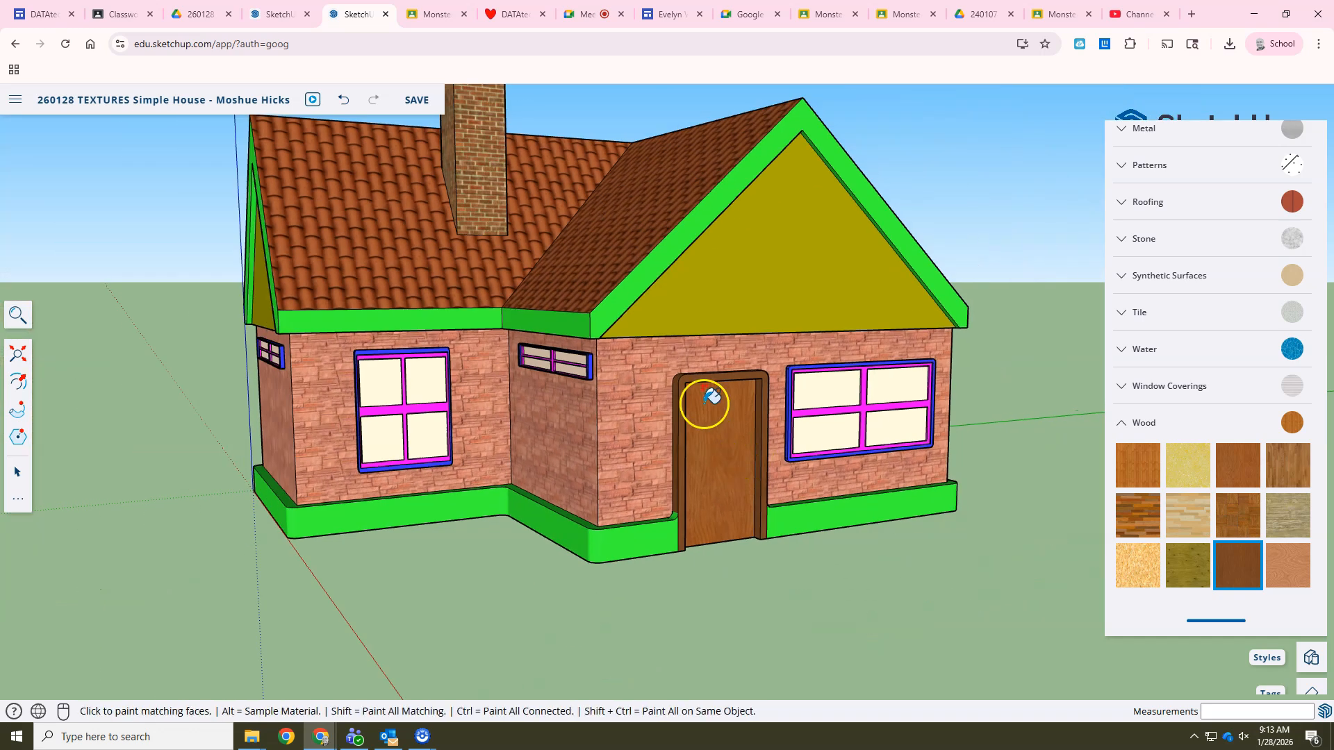
{"action": "mouse_move", "coordinate": [705, 479]}
{"action": "middle_mouse_down"}
{"action": "mouse_move", "coordinate": [709, 435]}
{"action": "mouse_move", "coordinate": [729, 462]}
{"action": "mouse_move", "coordinate": [774, 440]}
{"action": "mouse_move", "coordinate": [757, 443]}
{"action": "middle_mouse_up"}
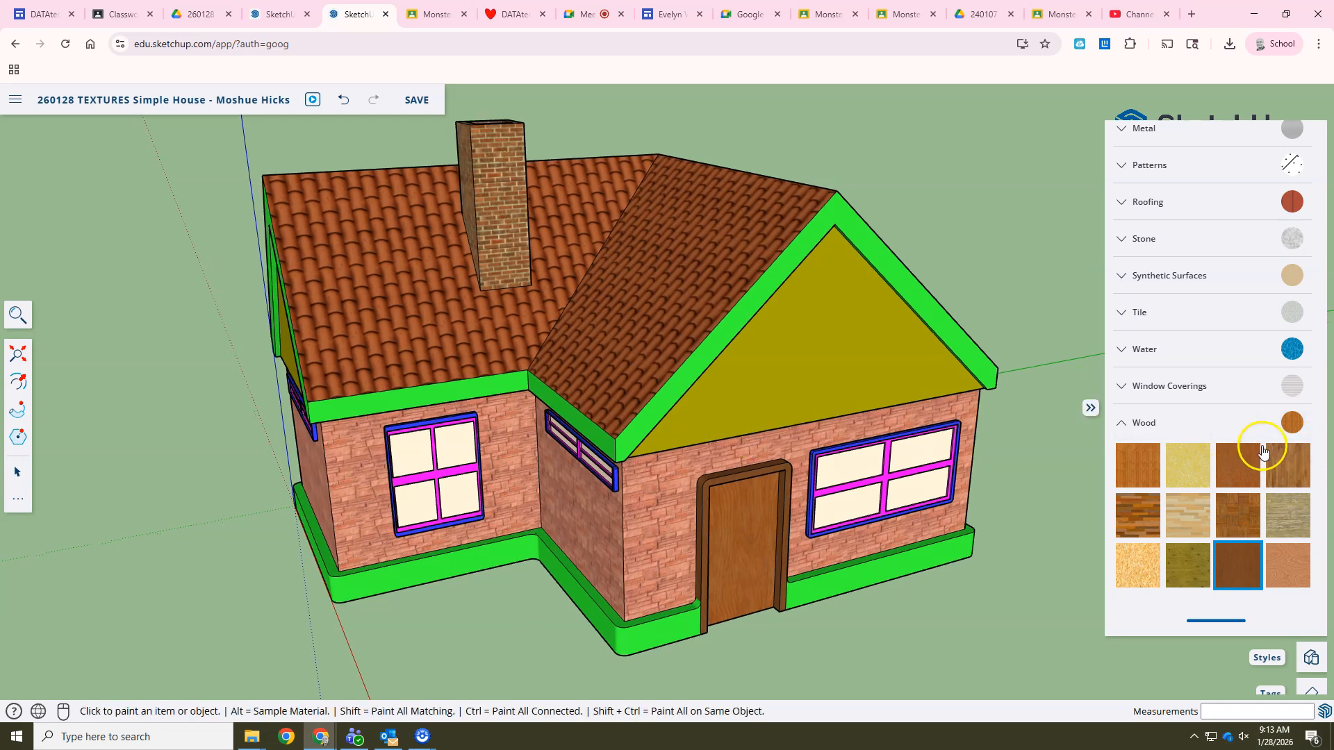
{"action": "scroll", "coordinate": [1263, 445], "scroll_direction": "up", "scroll_amount": 5}
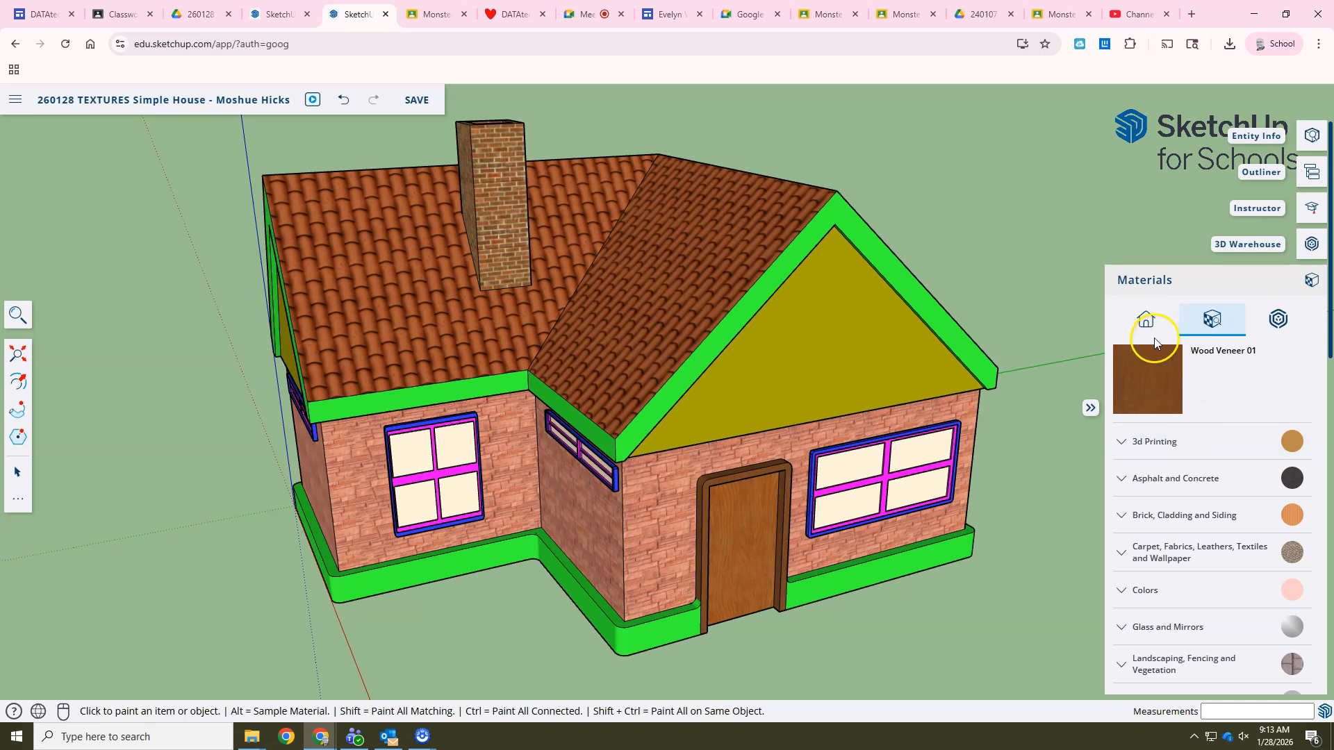
Download the Brick material from the 3D Warehouse bricks search results into the model
{"action": "left_click", "coordinate": [1276, 321]}
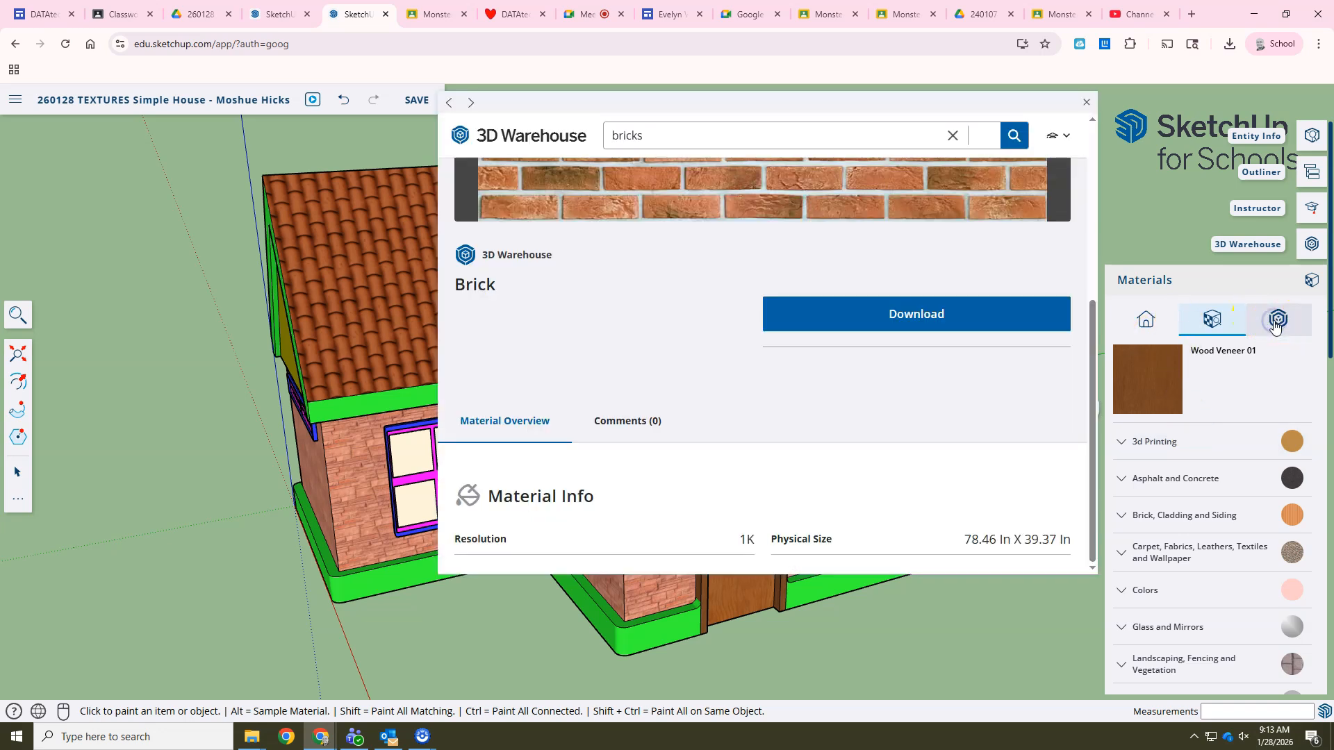
{"action": "scroll", "coordinate": [693, 323], "scroll_direction": "up", "scroll_amount": 4}
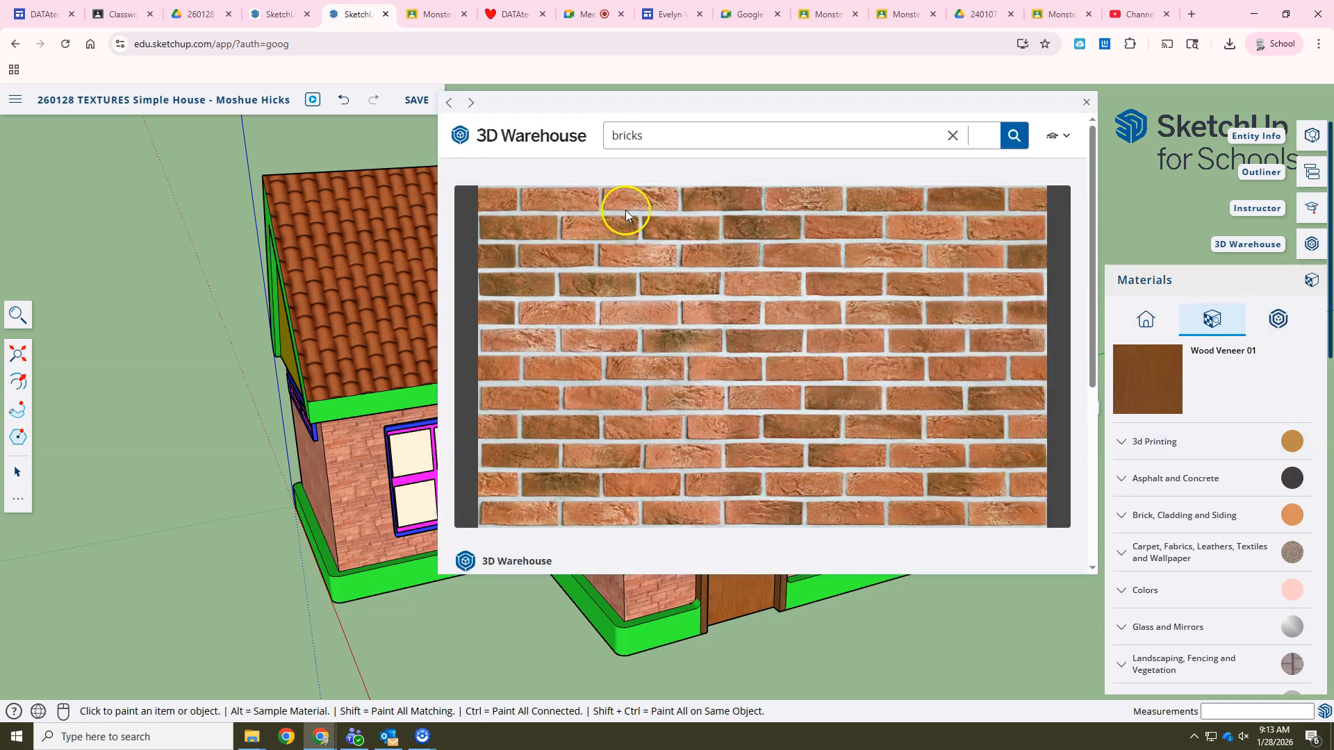
{"action": "left_click", "coordinate": [449, 104]}
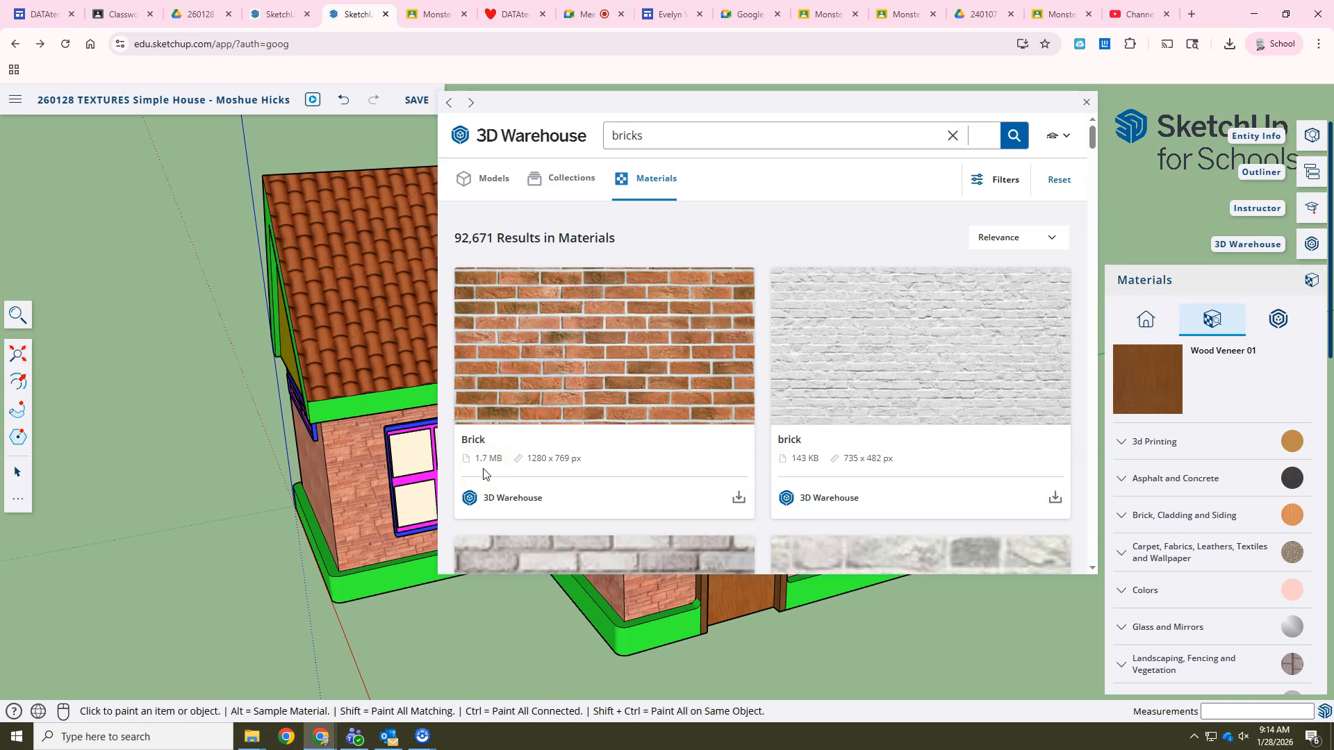
{"action": "left_click", "coordinate": [586, 366]}
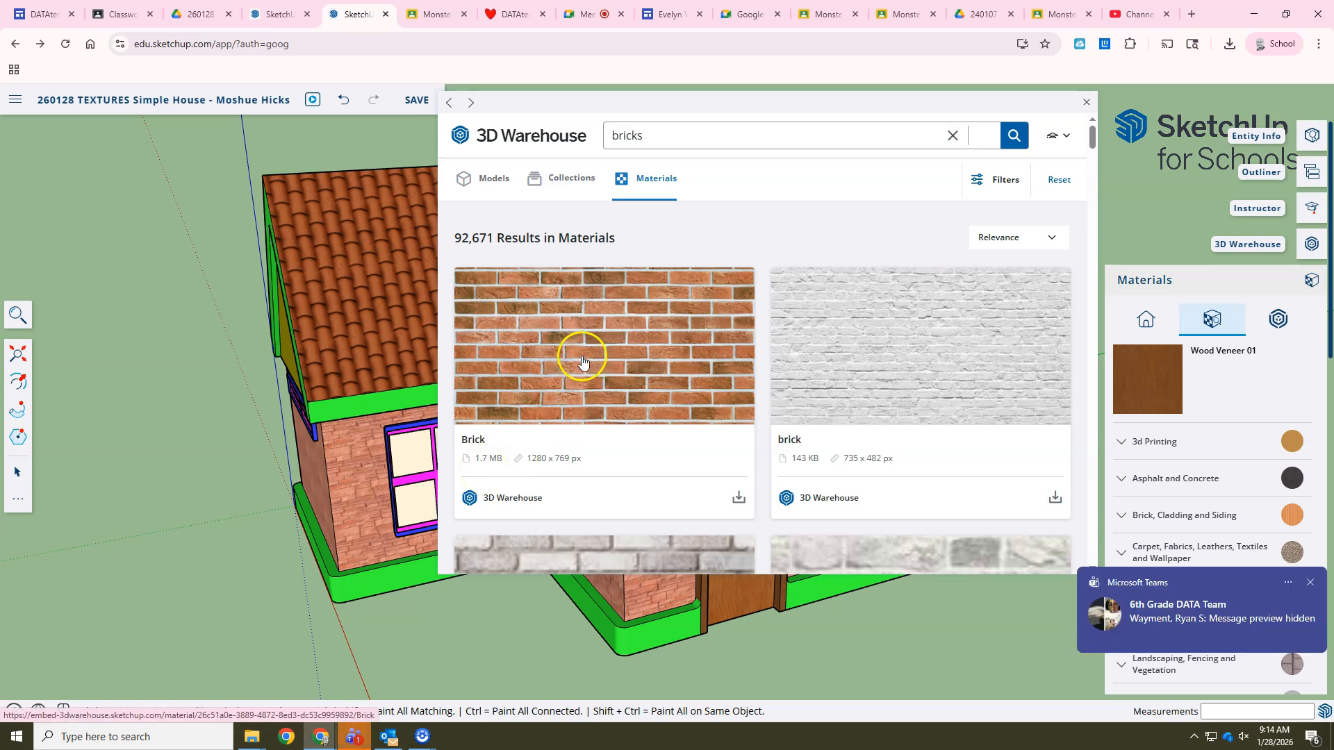
{"action": "left_click", "coordinate": [608, 340]}
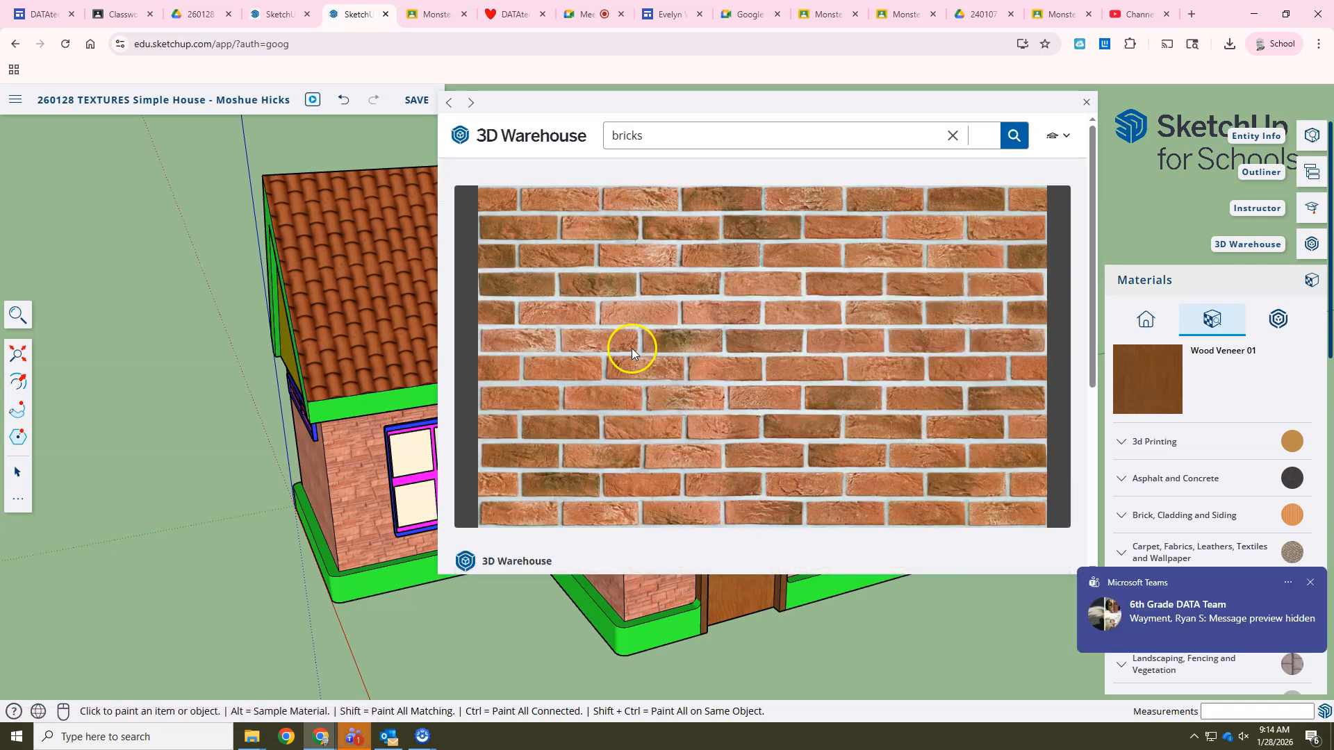
{"action": "scroll", "coordinate": [891, 501], "scroll_direction": "down", "scroll_amount": 4}
{"action": "left_click", "coordinate": [893, 347]}
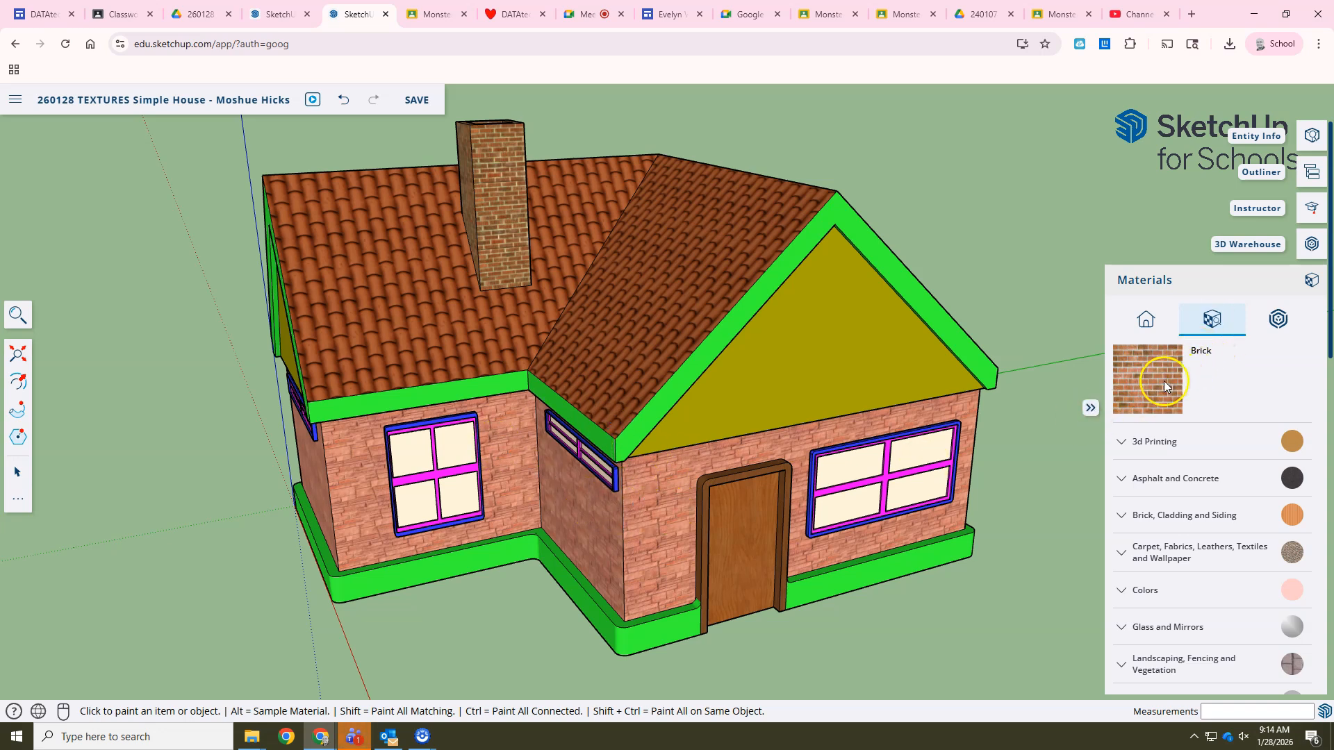
Paint the house walls with the downloaded Brick texture, view the front, and open Brick's material settings
{"action": "left_click", "coordinate": [668, 499]}
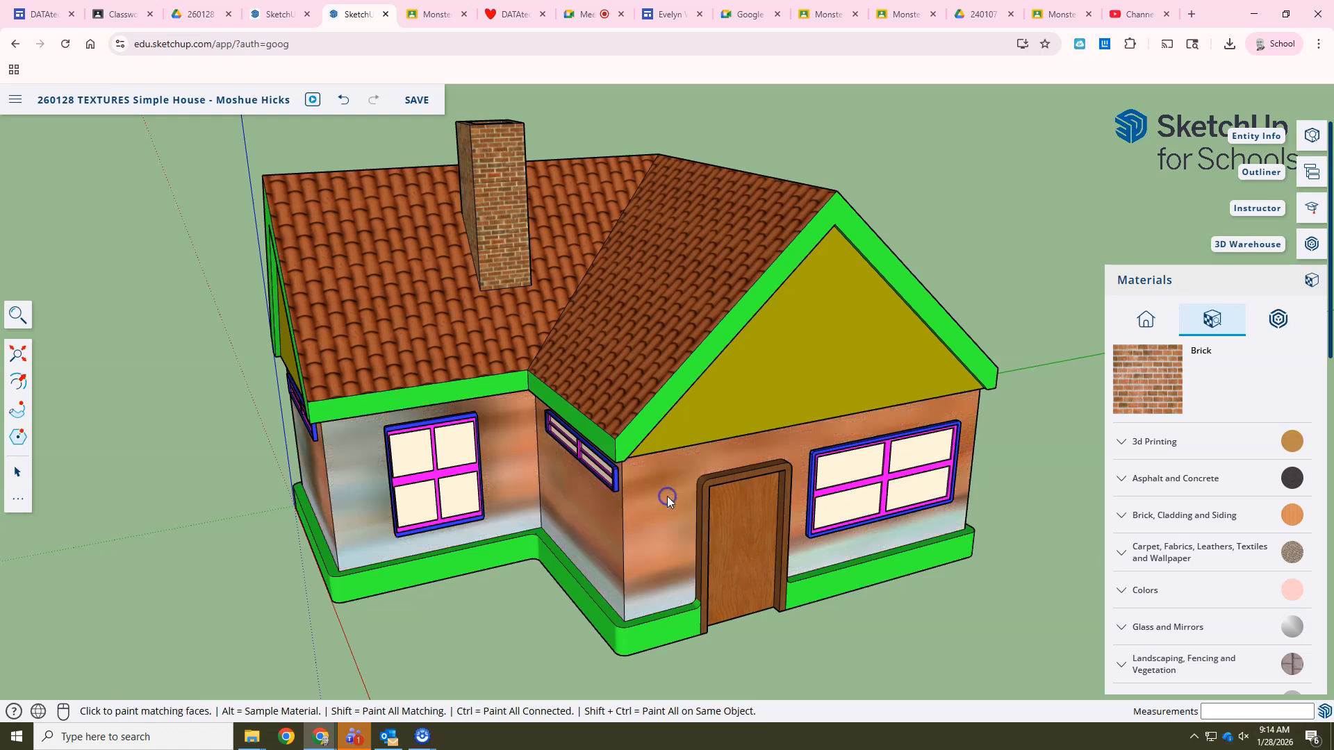
{"action": "middle_click_drag", "start_coordinate": [643, 531], "coordinate": [722, 393]}
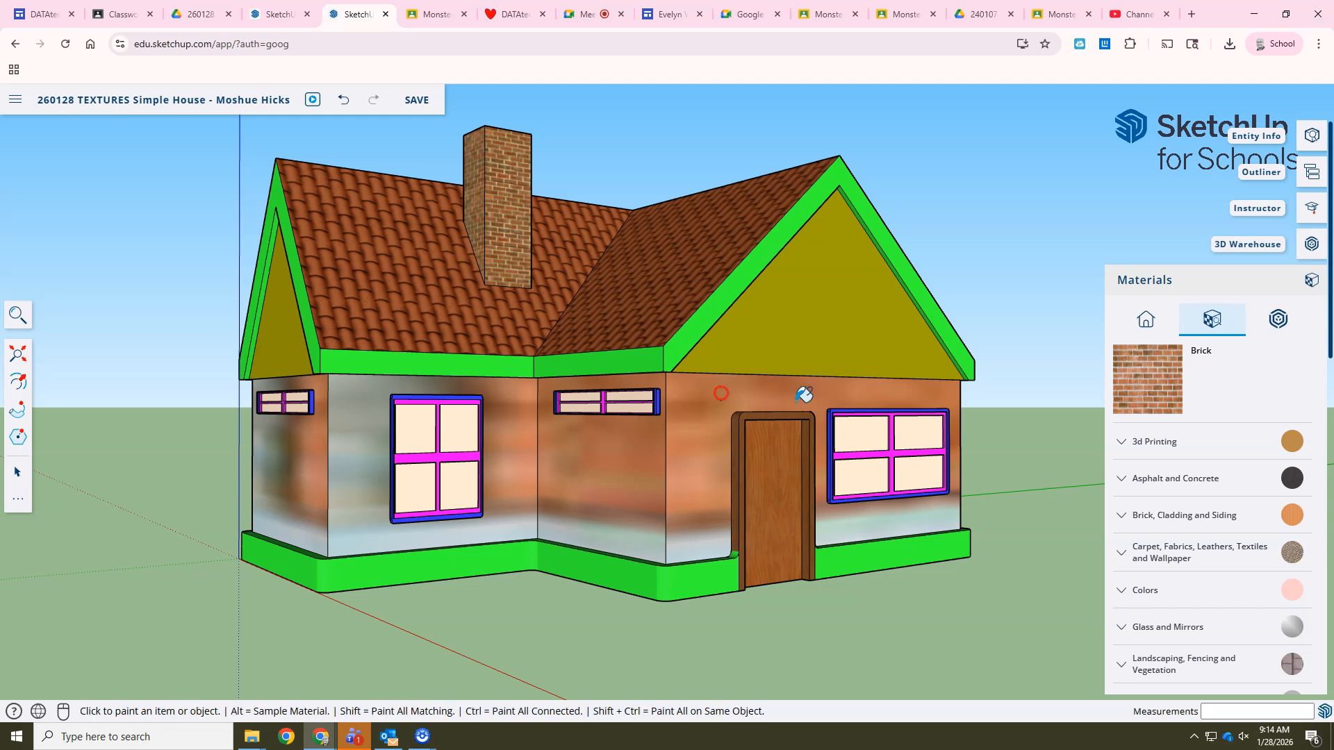
{"action": "left_click", "coordinate": [1147, 321]}
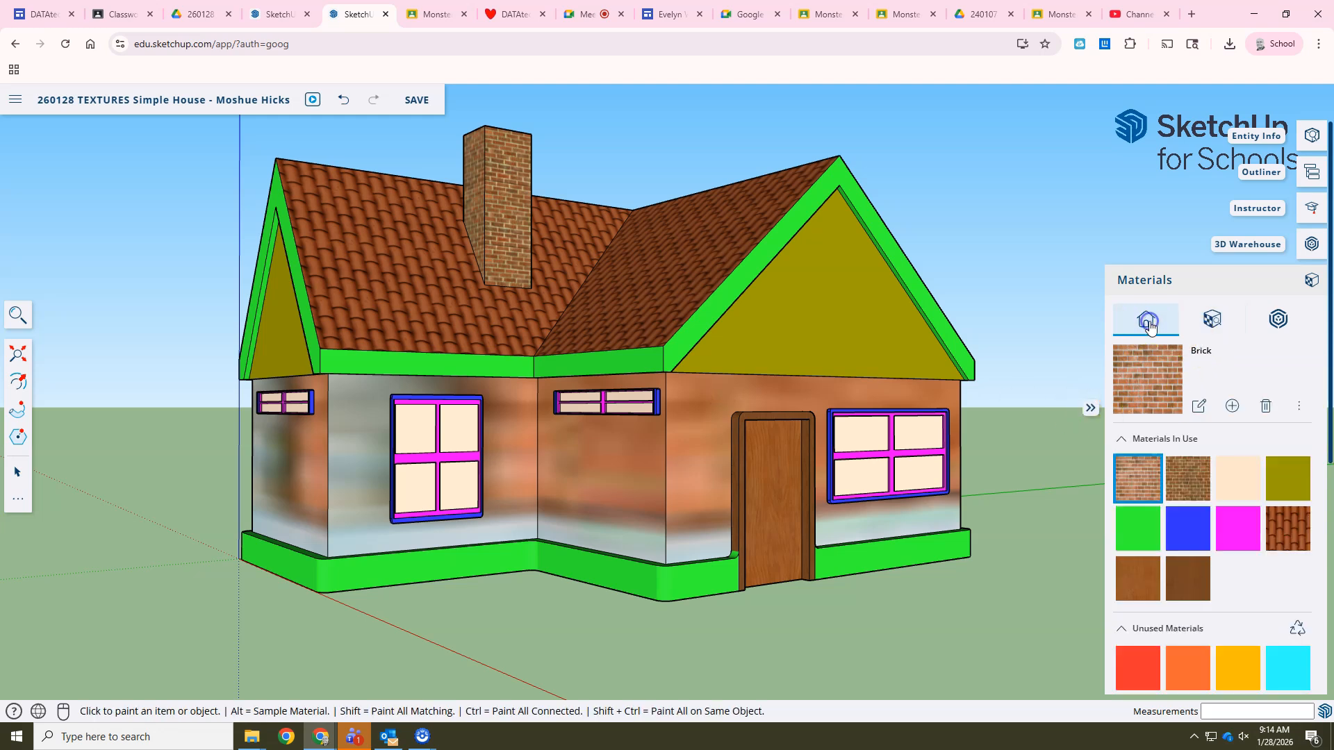
{"action": "left_click", "coordinate": [1198, 405]}
Set the Brick texture width to 4', then try 8'
{"action": "left_click", "coordinate": [1128, 536]}
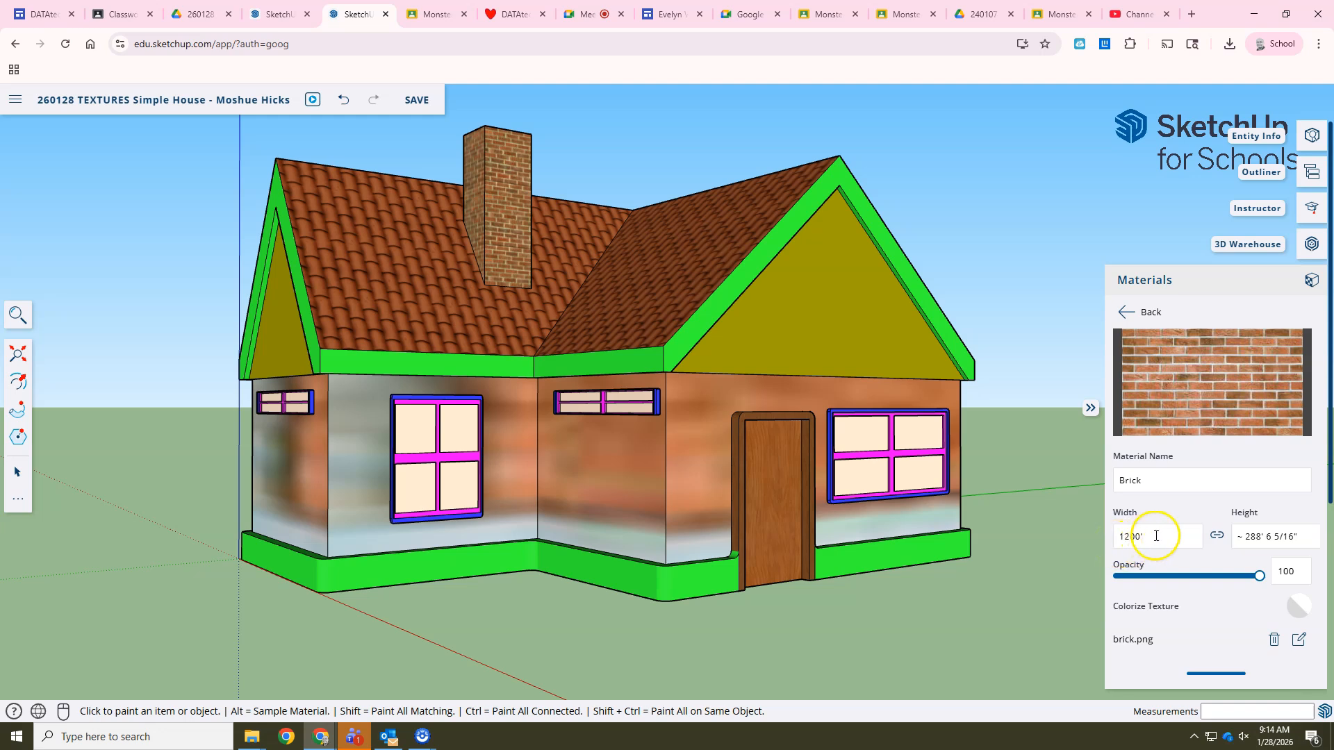
{"action": "double_click", "coordinate": [1151, 537]}
{"action": "left_click_drag", "start_coordinate": [1110, 537], "coordinate": [1109, 537]}
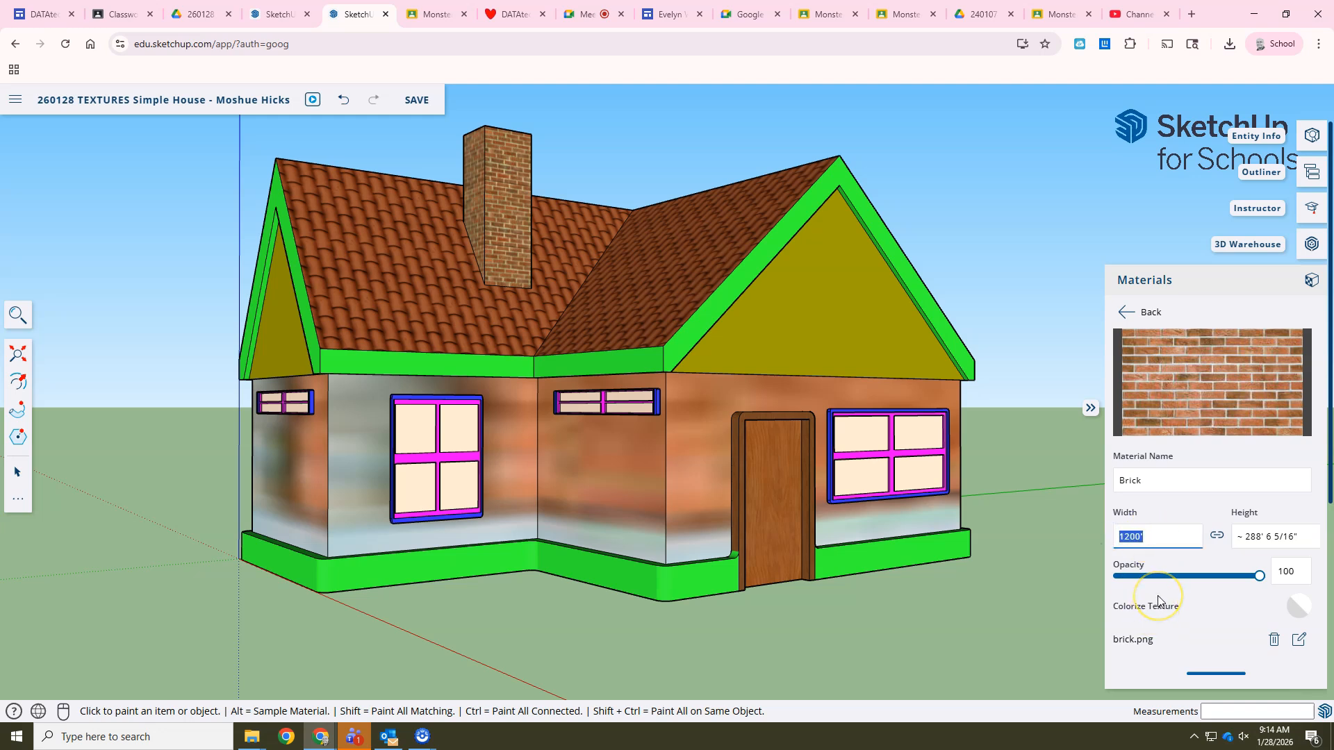
{"action": "type", "text": "4'"}
{"action": "key", "text": "Return"}
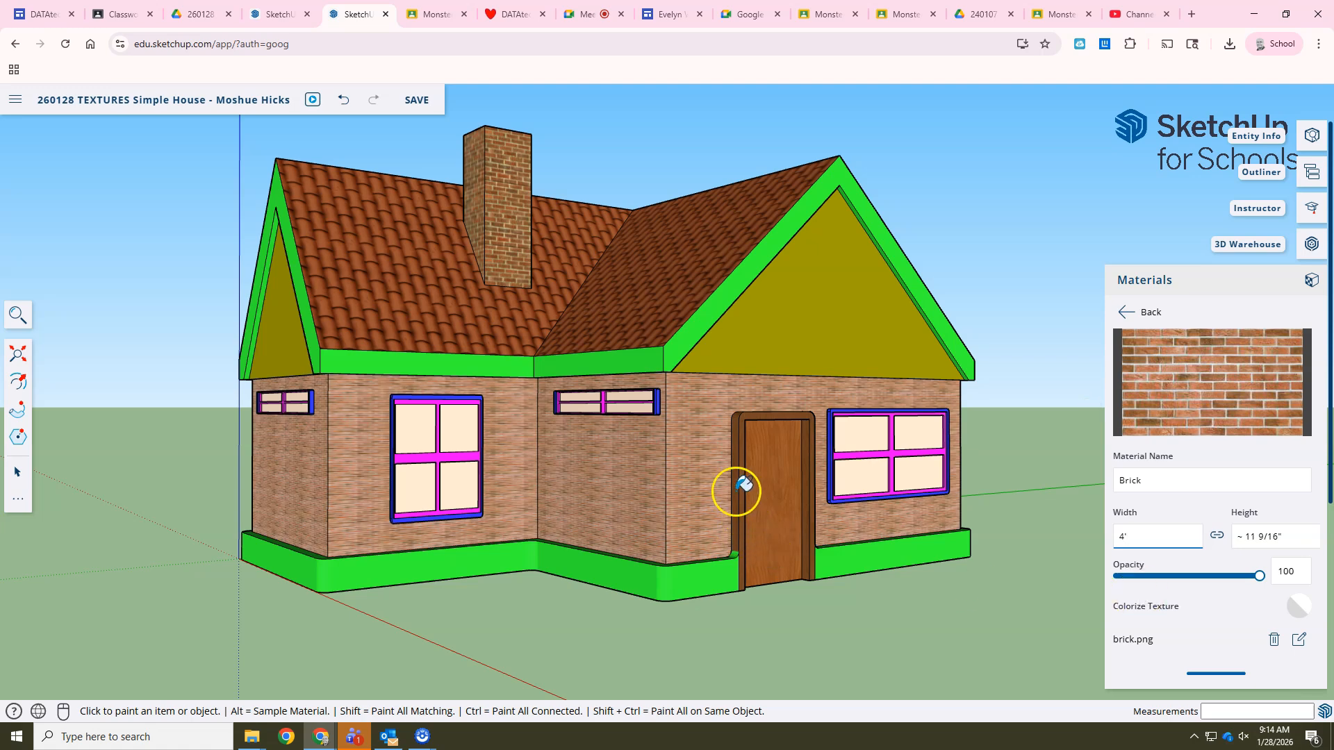
{"action": "scroll", "coordinate": [741, 486], "scroll_direction": "up", "scroll_amount": 5}
{"action": "scroll", "coordinate": [703, 480], "scroll_direction": "up", "scroll_amount": 3}
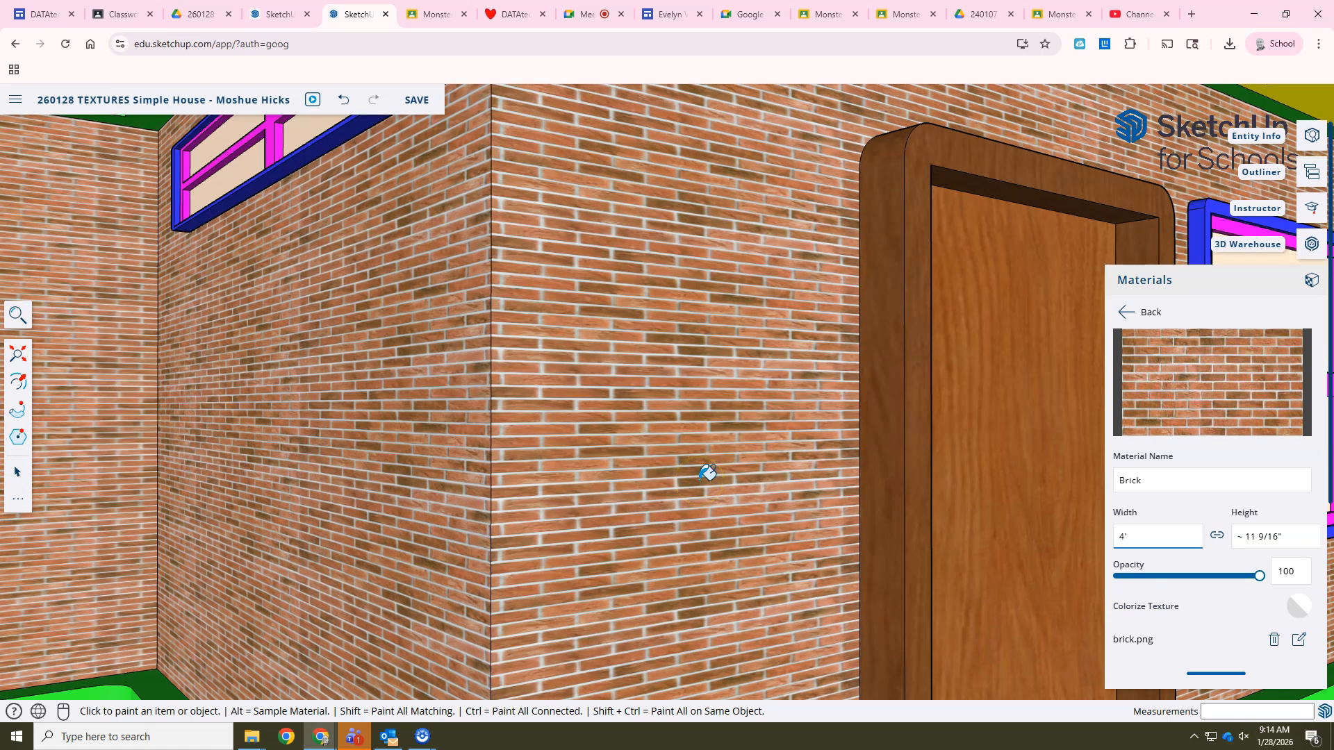
{"action": "scroll", "coordinate": [708, 472], "scroll_direction": "down", "scroll_amount": 8}
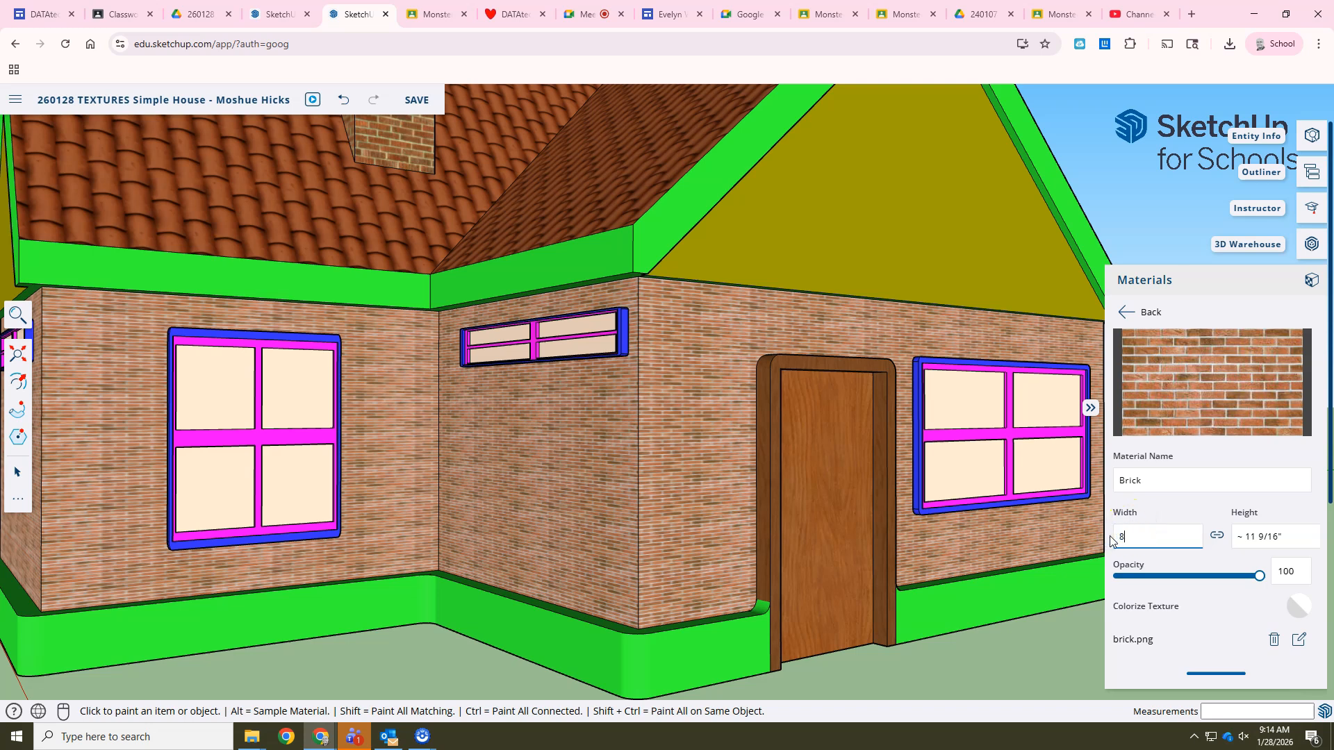
{"action": "type", "text": "'"}
Enlarge the Brick texture width to 10', then 12', and return to the In Model materials list
{"action": "mouse_move", "coordinate": [780, 486]}
{"action": "middle_mouse_down"}
{"action": "mouse_move", "coordinate": [950, 494]}
{"action": "mouse_move", "coordinate": [751, 510]}
{"action": "middle_mouse_up"}
{"action": "double_click", "coordinate": [1132, 534]}
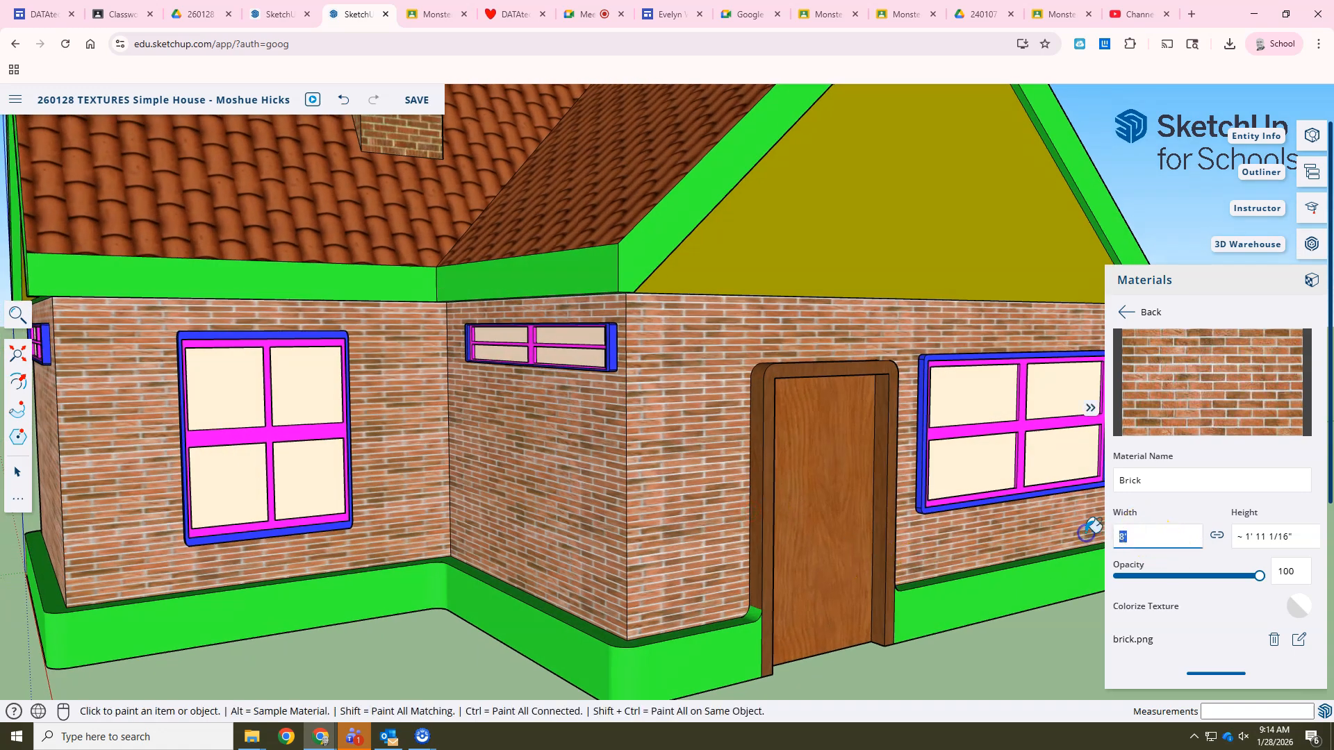
{"action": "type", "text": "10'"}
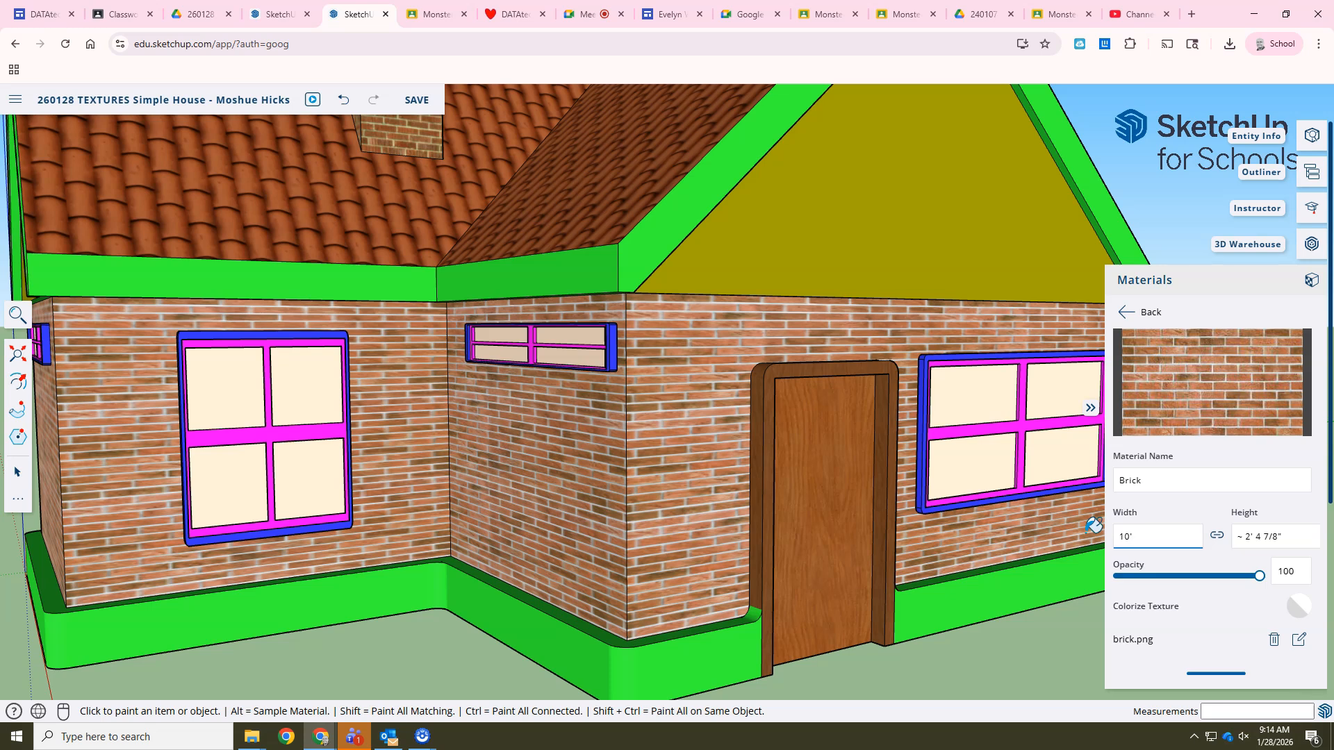
{"action": "scroll", "coordinate": [894, 643], "scroll_direction": "down", "scroll_amount": 5}
{"action": "middle_click_drag", "start_coordinate": [881, 591], "coordinate": [1046, 500]}
{"action": "left_click", "coordinate": [1162, 547]}
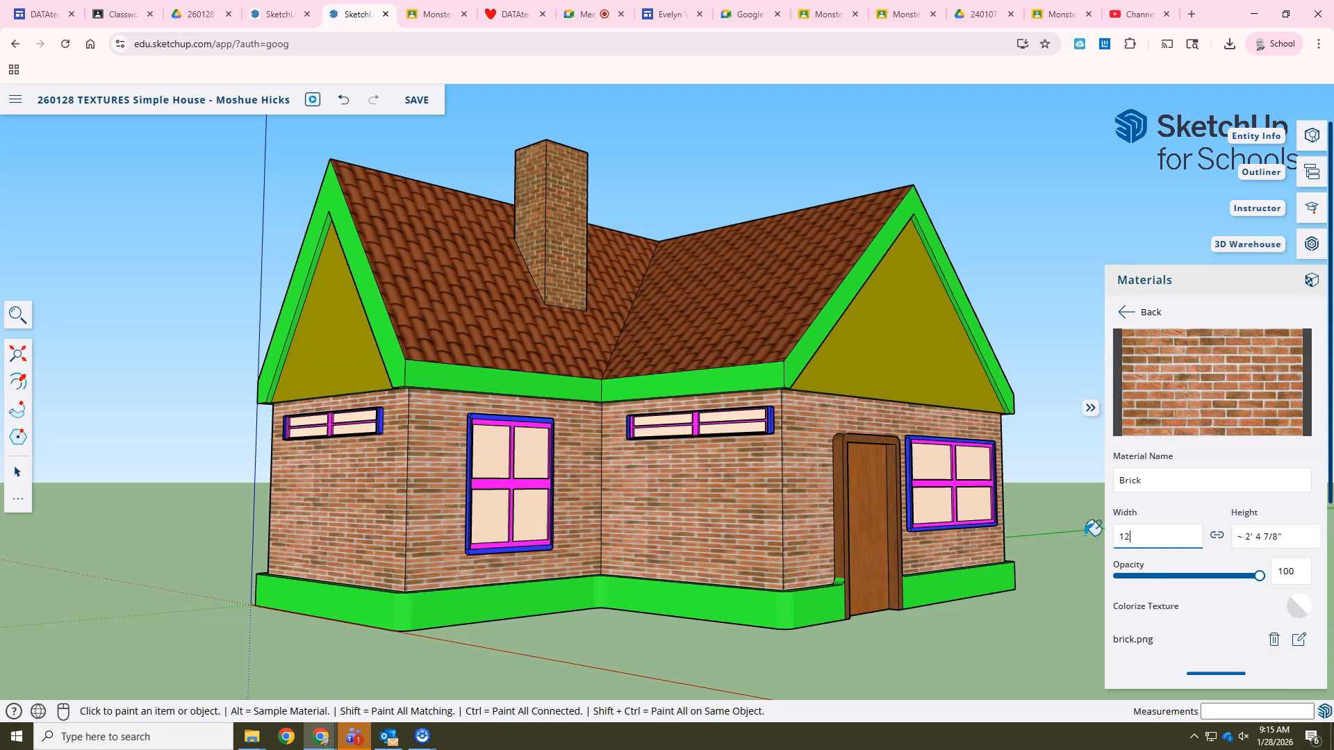
{"action": "key", "text": "Return"}
{"action": "left_click", "coordinate": [1267, 541]}
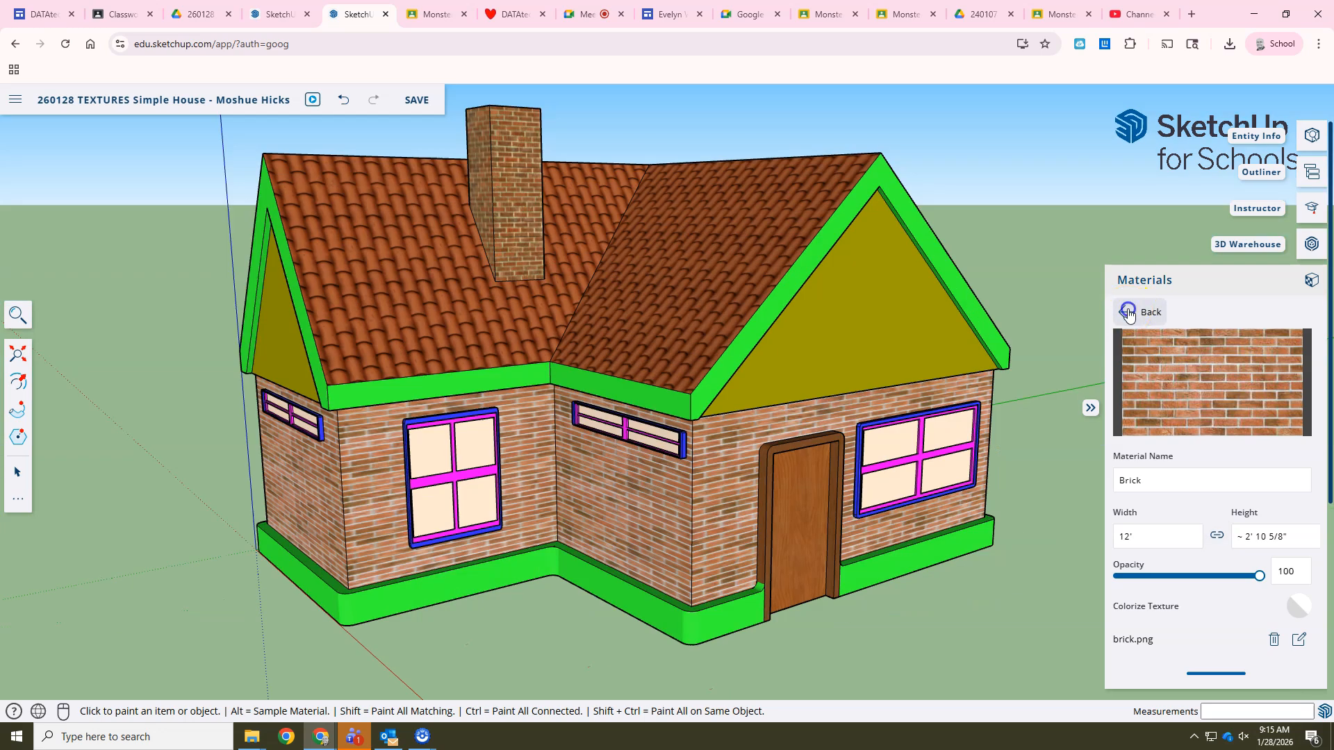
{"action": "left_click", "coordinate": [1127, 312]}
{"action": "left_click", "coordinate": [756, 459]}
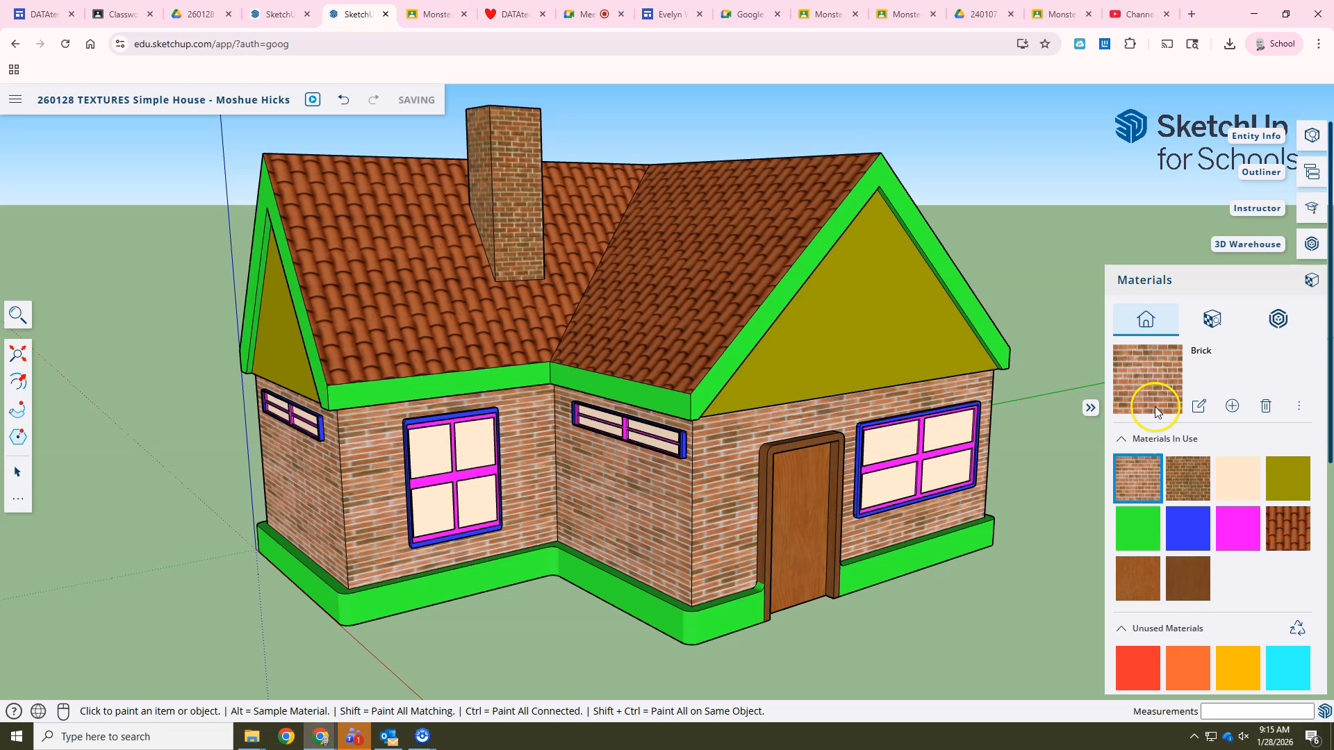
{"action": "scroll", "coordinate": [861, 414], "scroll_direction": "down", "scroll_amount": 2}
{"action": "middle_click_drag", "start_coordinate": [906, 403], "coordinate": [838, 403]}
{"action": "mouse_move", "coordinate": [801, 356]}
{"action": "middle_mouse_down"}
{"action": "mouse_move", "coordinate": [782, 429]}
{"action": "mouse_move", "coordinate": [820, 435]}
{"action": "middle_mouse_up"}
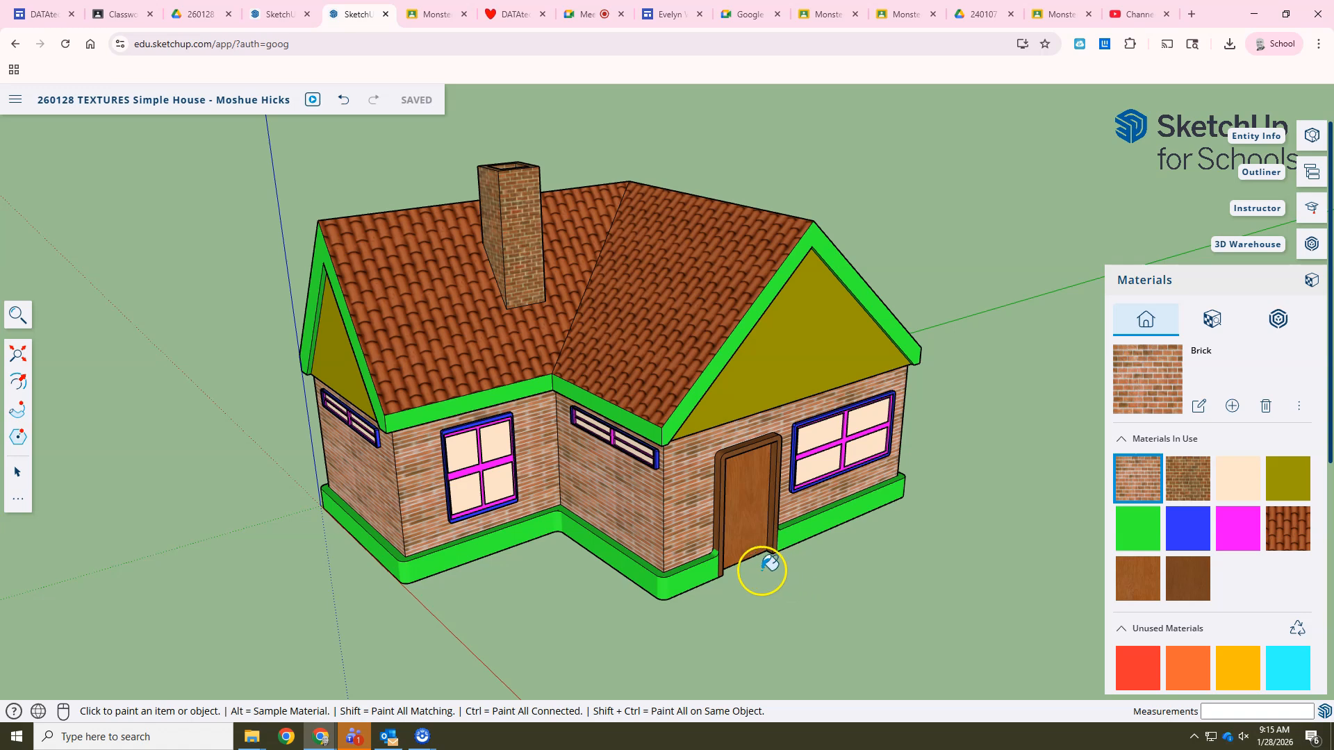
{"action": "scroll", "coordinate": [689, 514], "scroll_direction": "up", "scroll_amount": 10}
{"action": "middle_click_drag", "start_coordinate": [686, 506], "coordinate": [715, 440]}
{"action": "scroll", "coordinate": [816, 417], "scroll_direction": "down", "scroll_amount": 3}
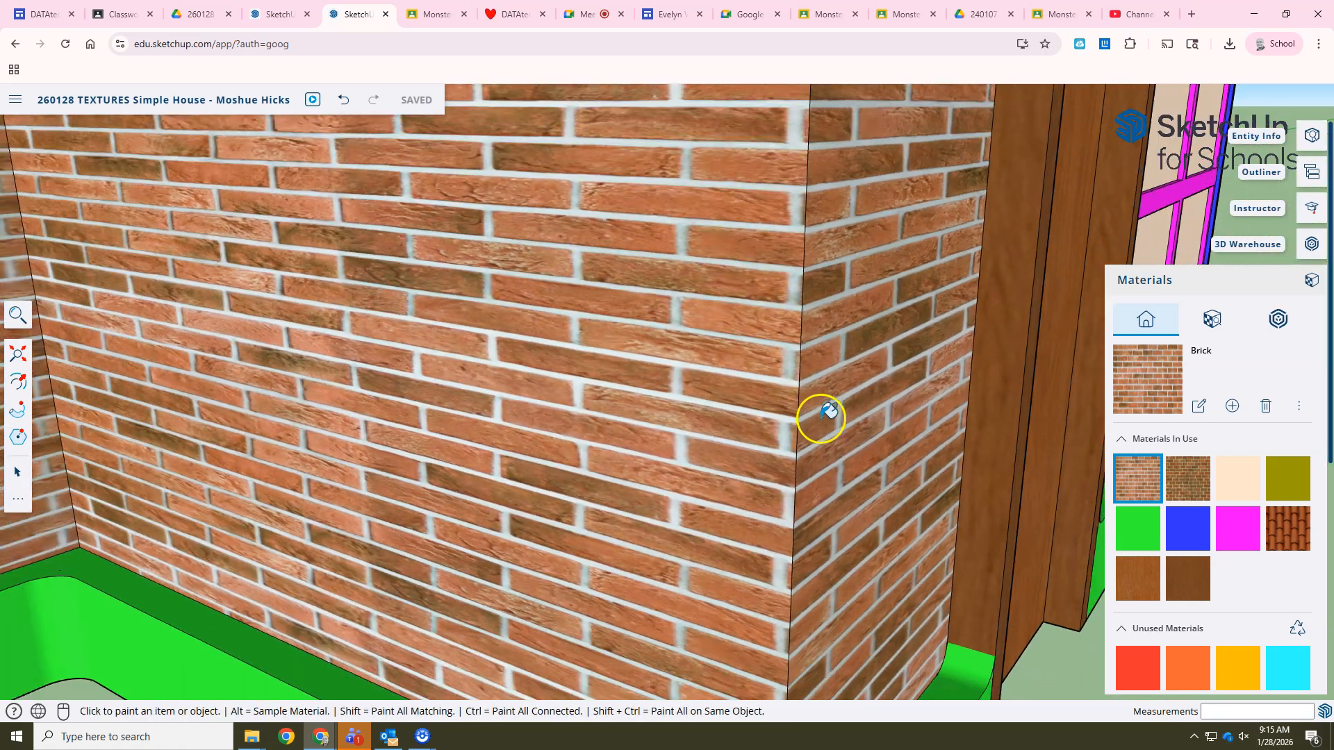
{"action": "scroll", "coordinate": [820, 417], "scroll_direction": "down", "scroll_amount": 15}
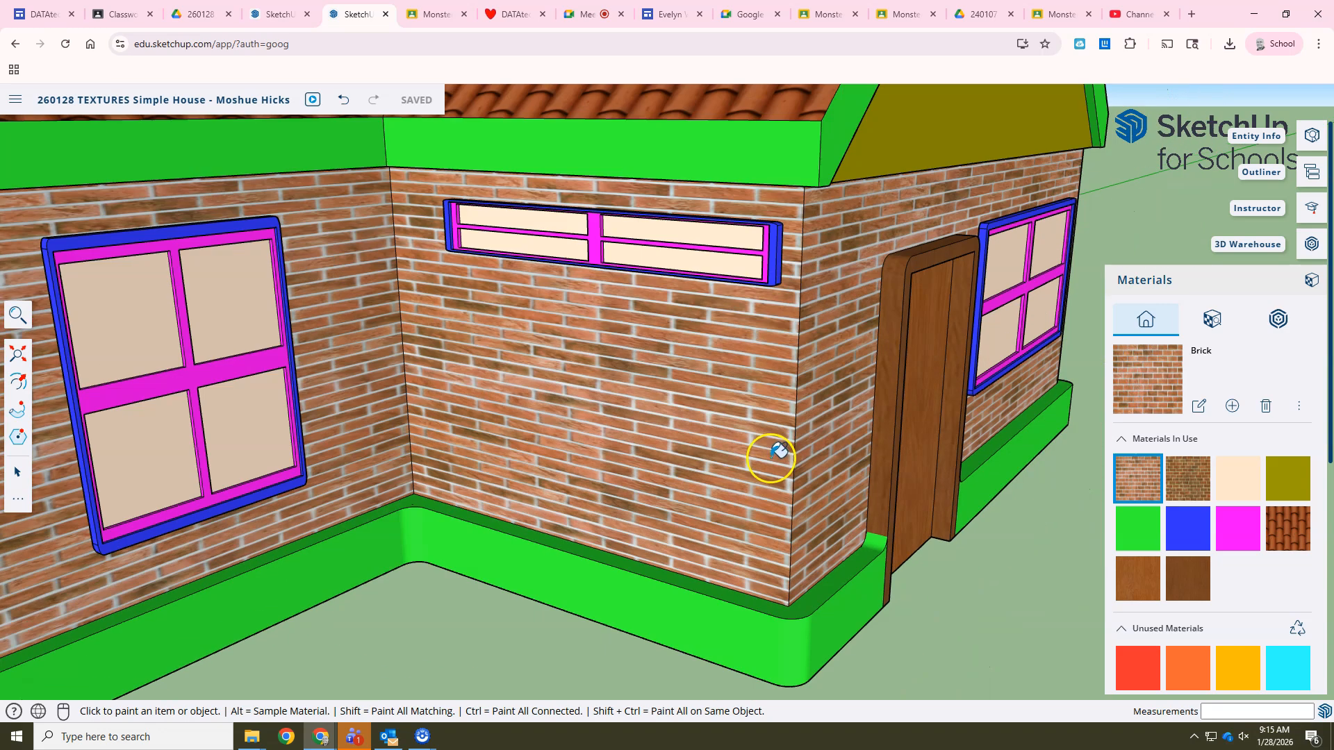